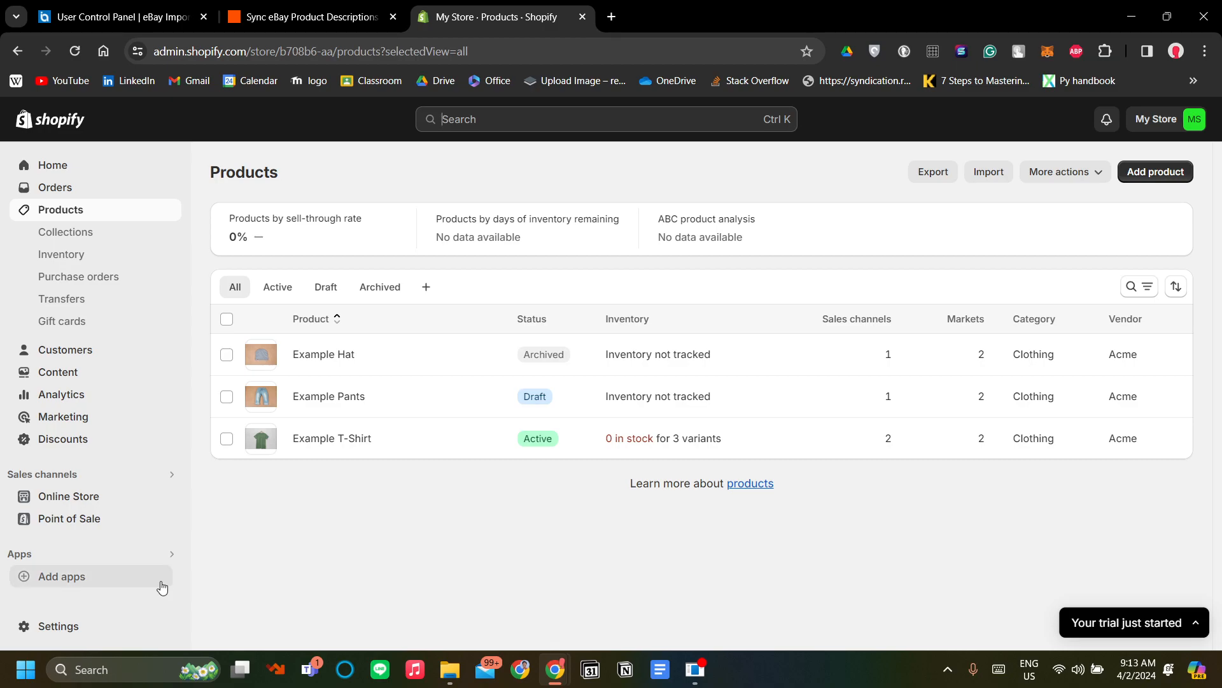
Open the Shopify App Store from the store admin's app suggestions.
click(105, 588)
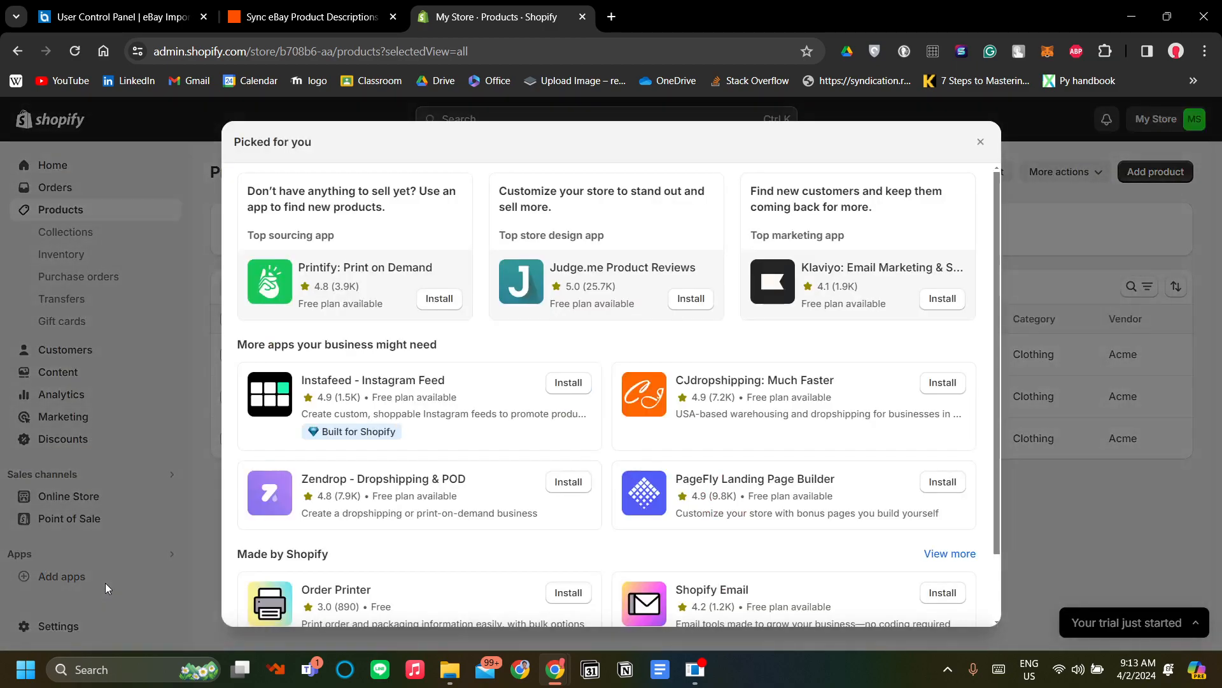
scroll(462, 457, down, 2)
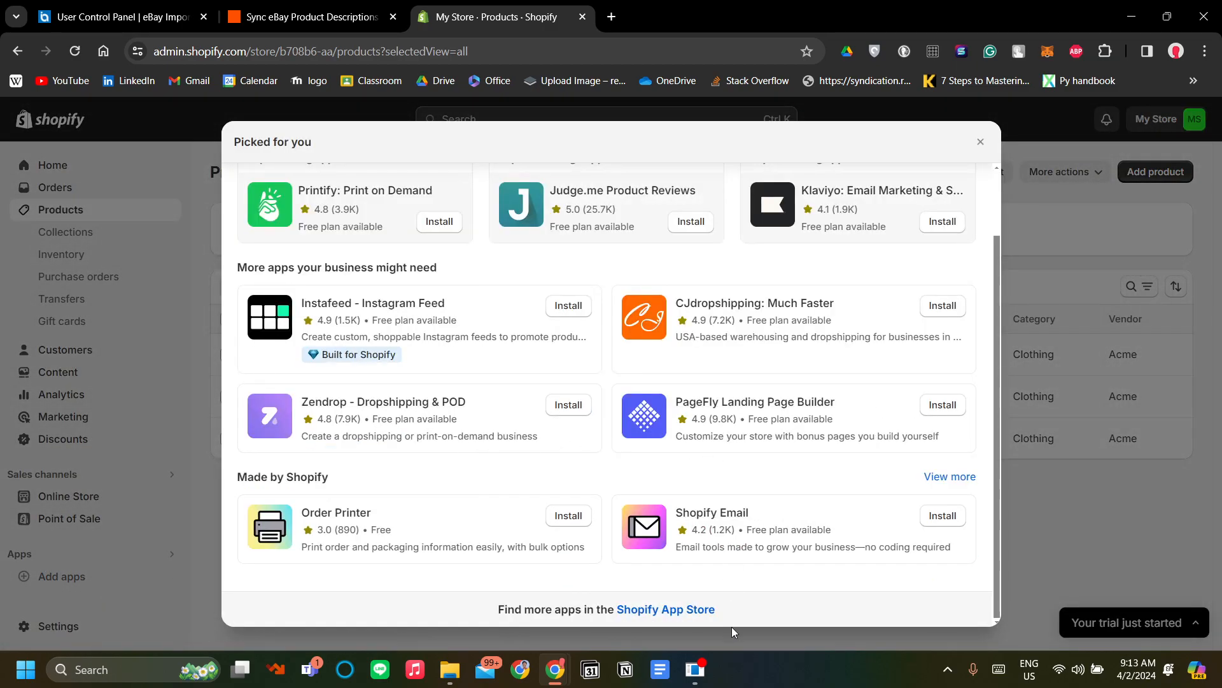
click(696, 613)
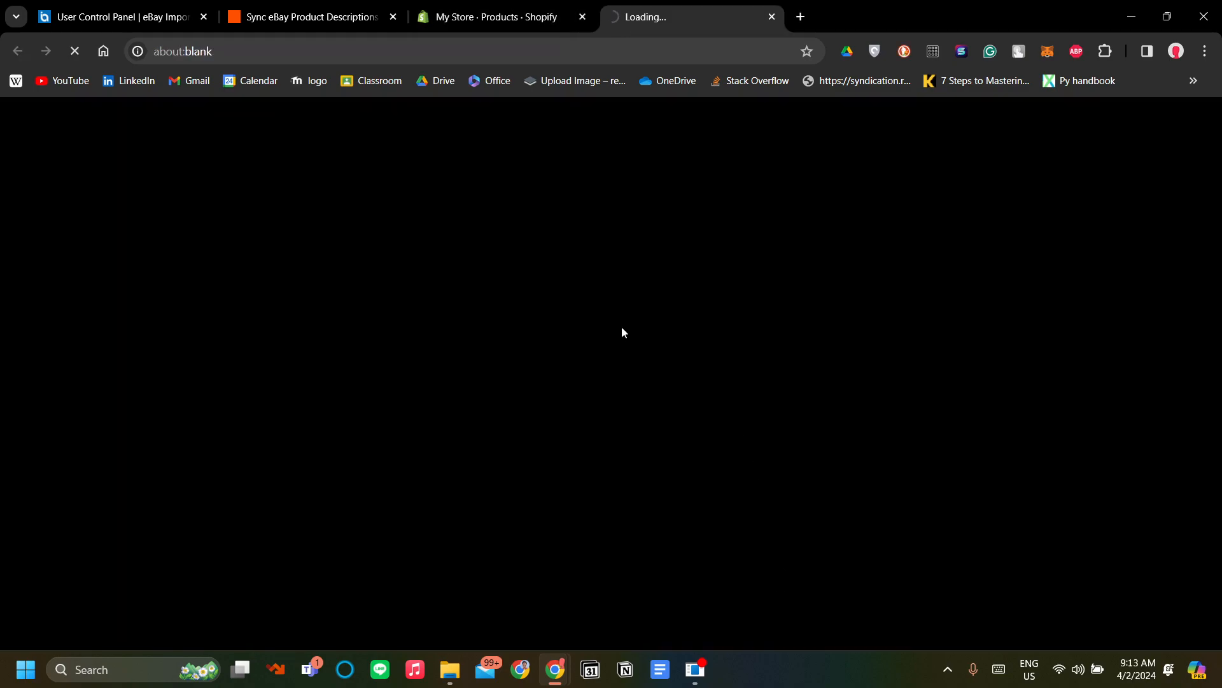
click(157, 3)
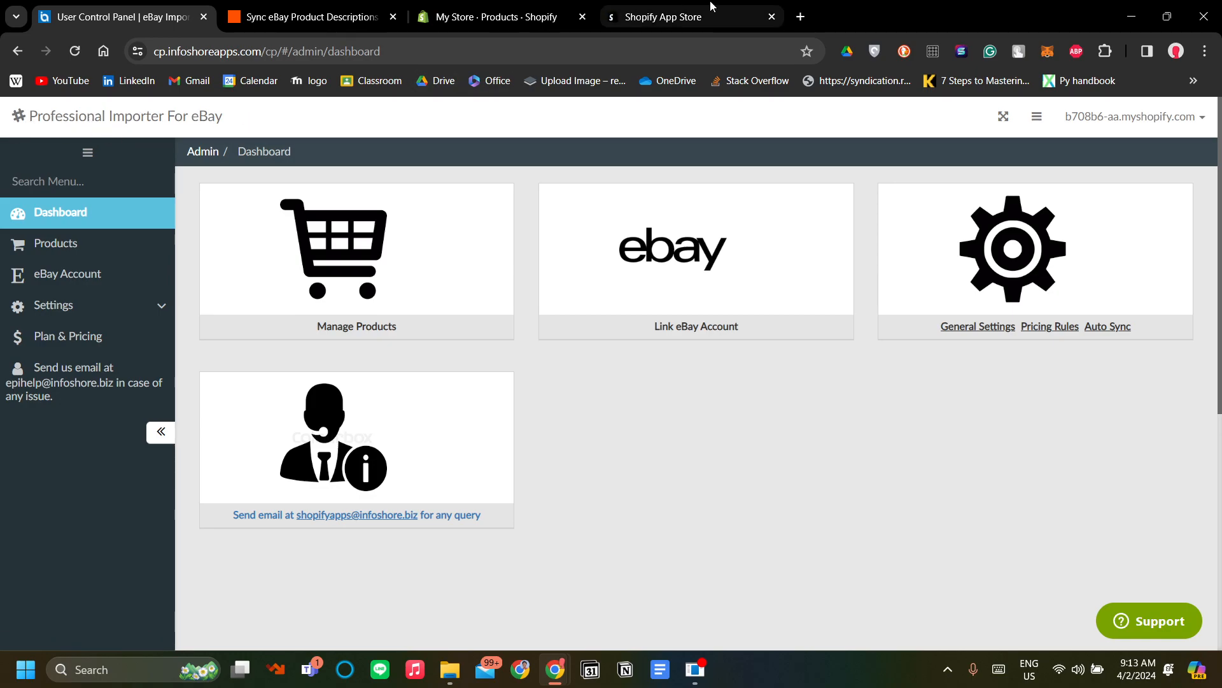
click(675, 9)
Search the Shopify App Store for "professional importer" using the matching suggestion.
click(510, 121)
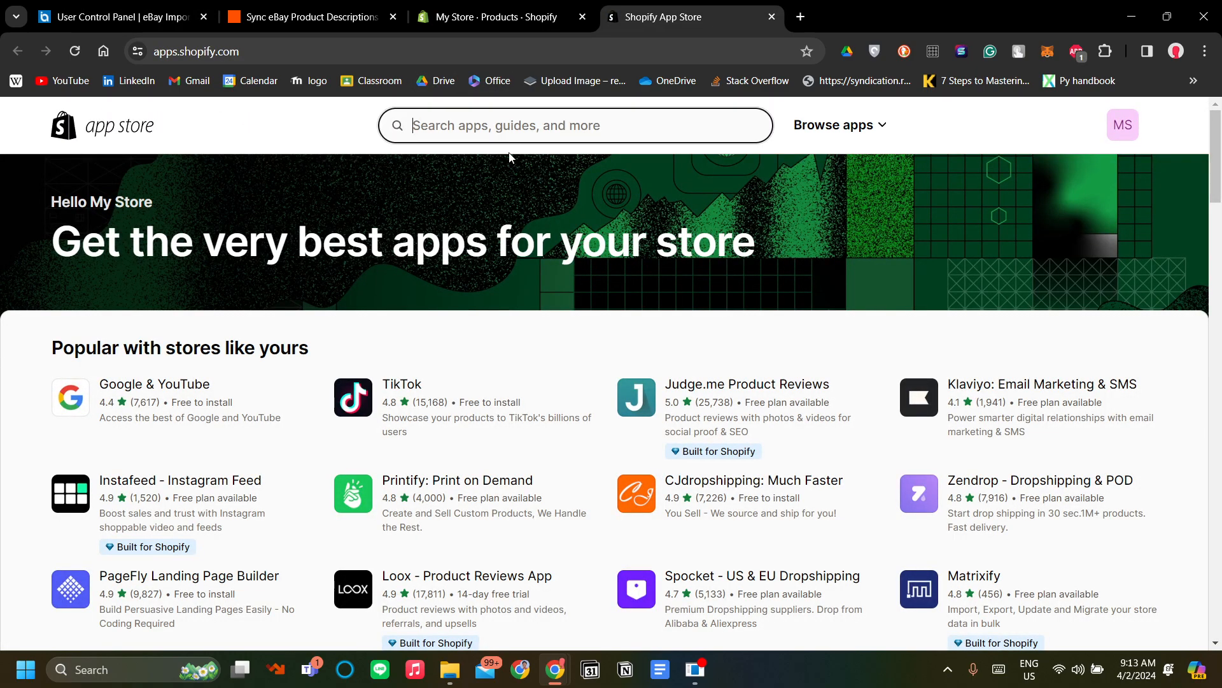
text(pl)
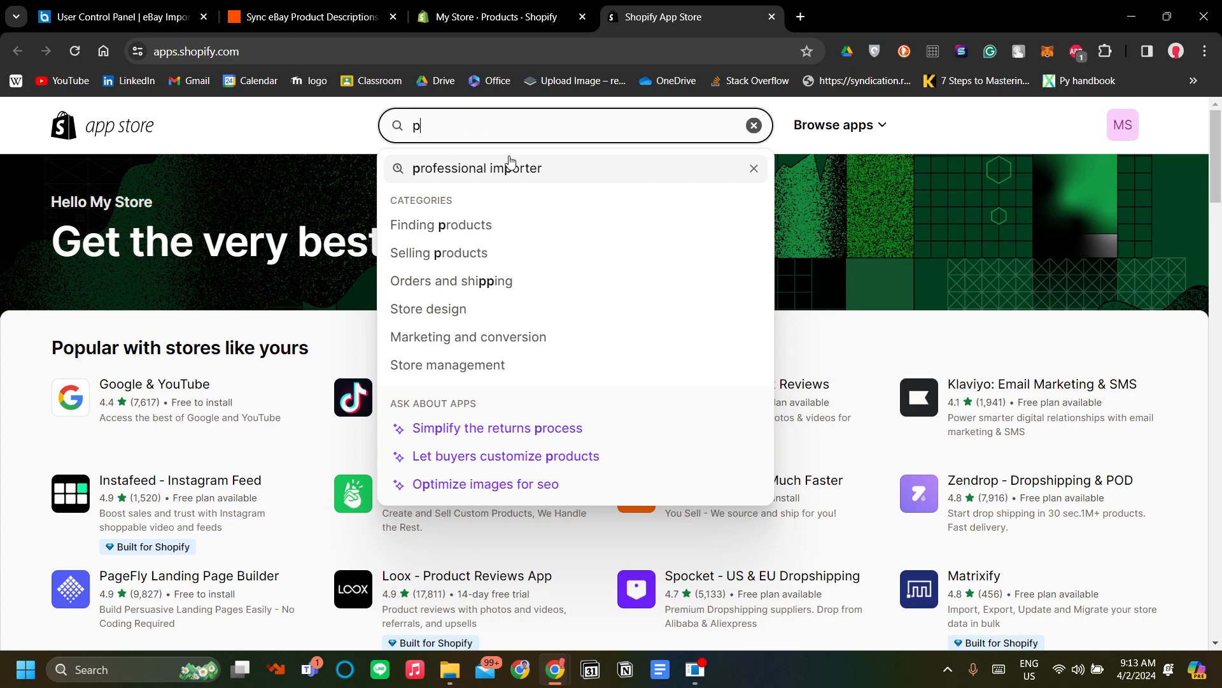
key(BackSpace)
text(ro)
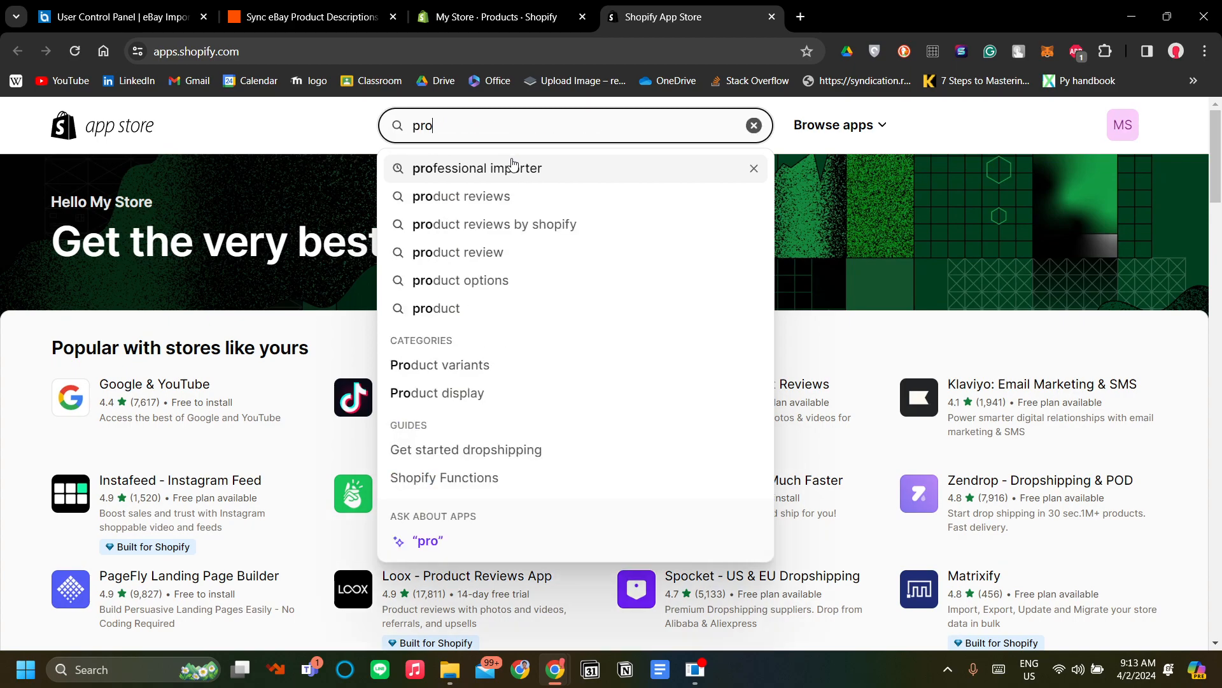
click(510, 167)
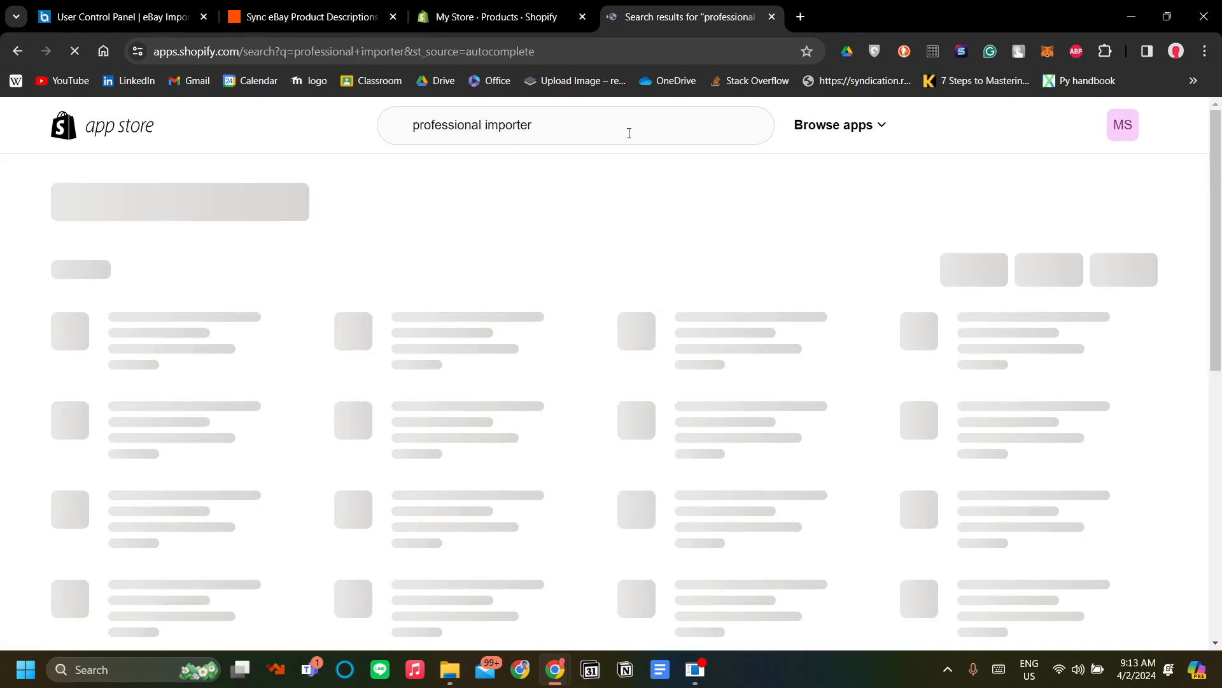
Find eBay Importer by Infoshore among the search results and open its app page.
scroll(522, 318, down, 12)
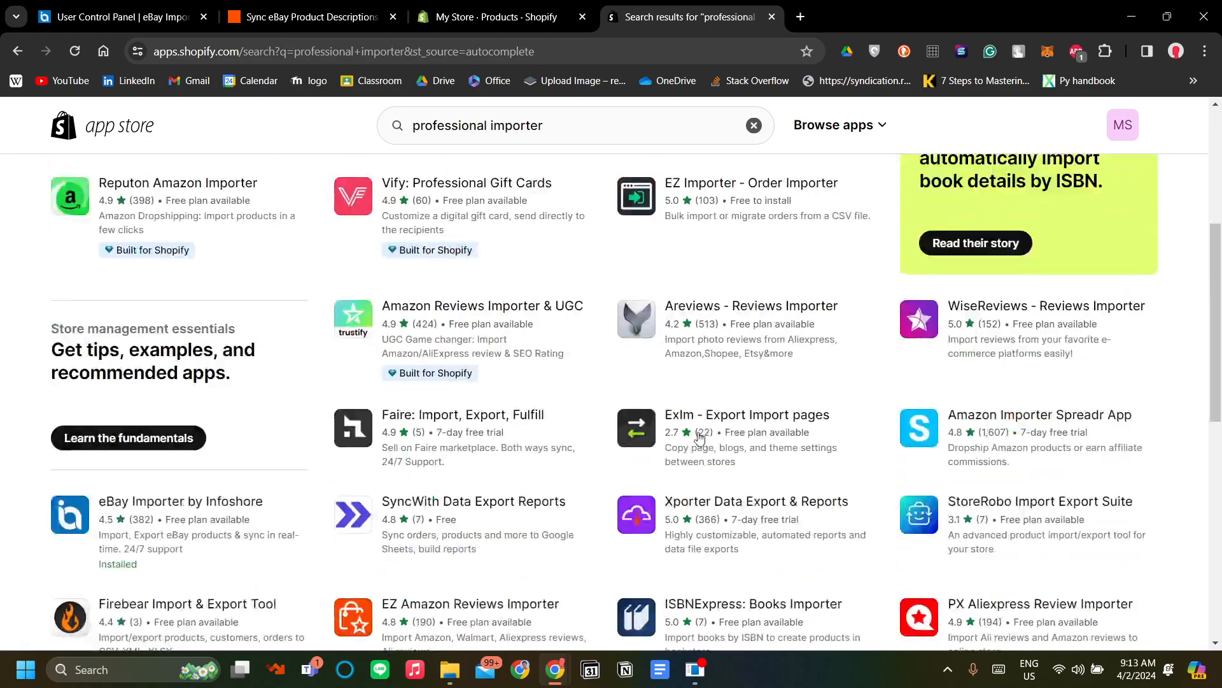
scroll(511, 482, up, 3)
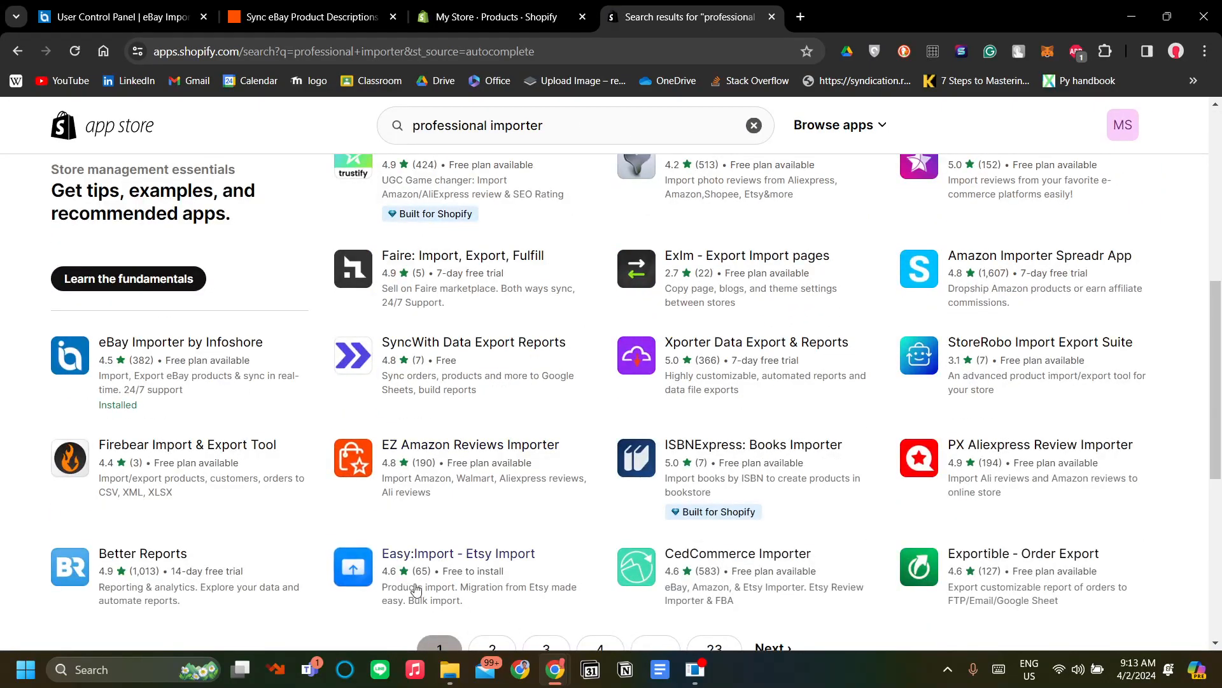
scroll(564, 497, up, 3)
scroll(564, 498, down, 2)
scroll(564, 498, up, 5)
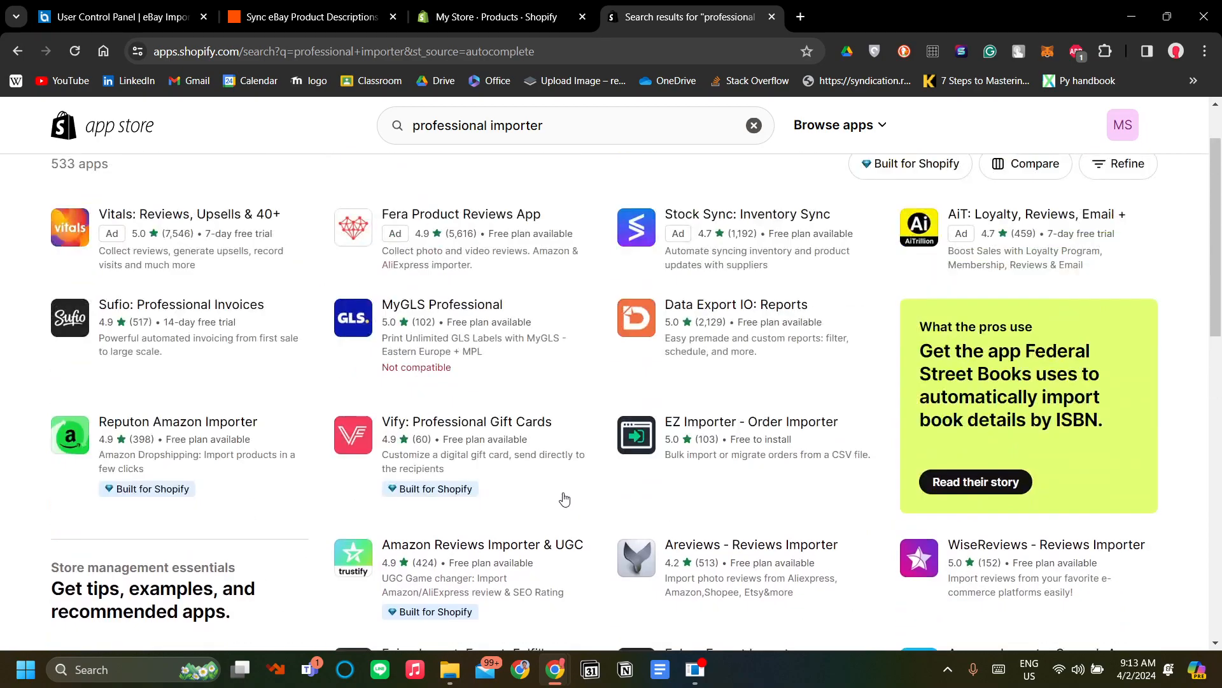
scroll(701, 483, down, 5)
scroll(711, 465, up, 1)
scroll(710, 464, down, 3)
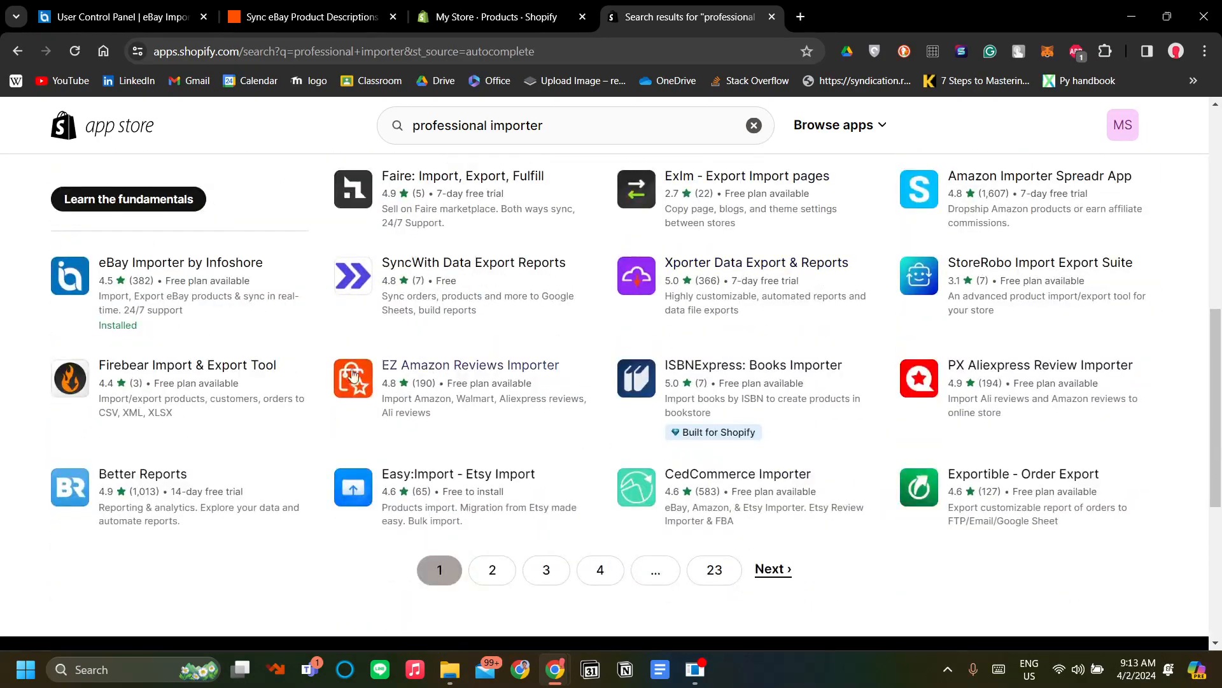
click(225, 264)
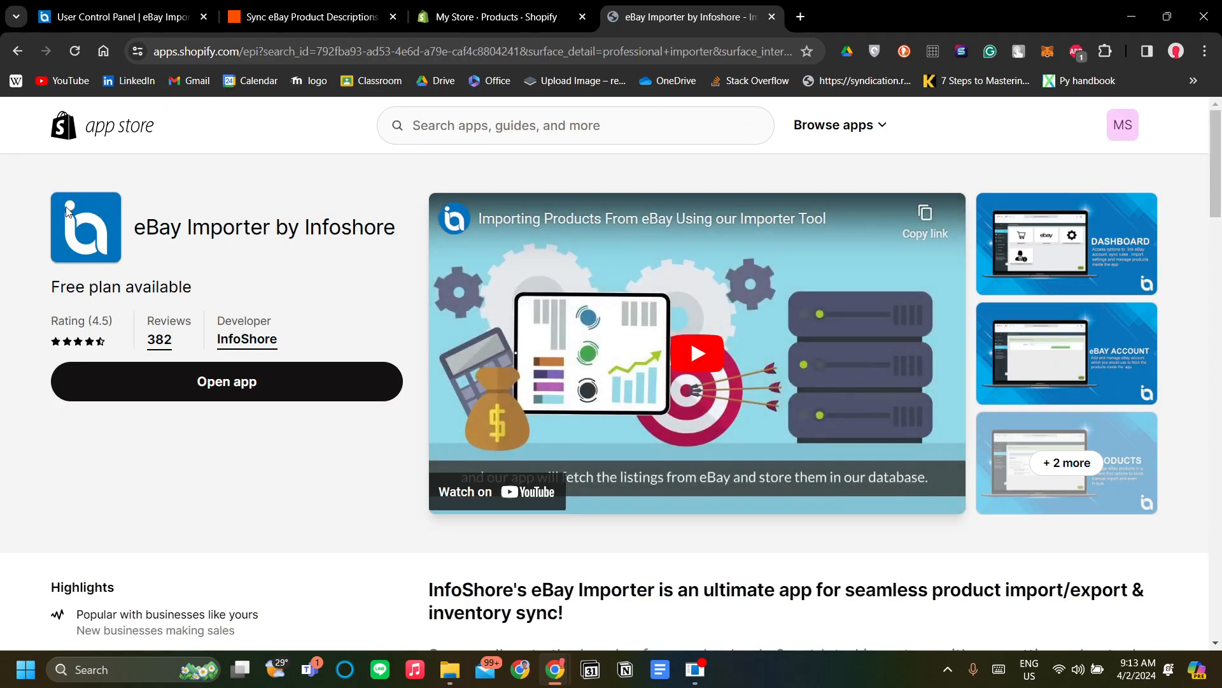
Launch the installed eBay Importer by Infoshore app from its App Store page.
scroll(671, 413, down, 2)
scroll(660, 409, up, 2)
click(281, 382)
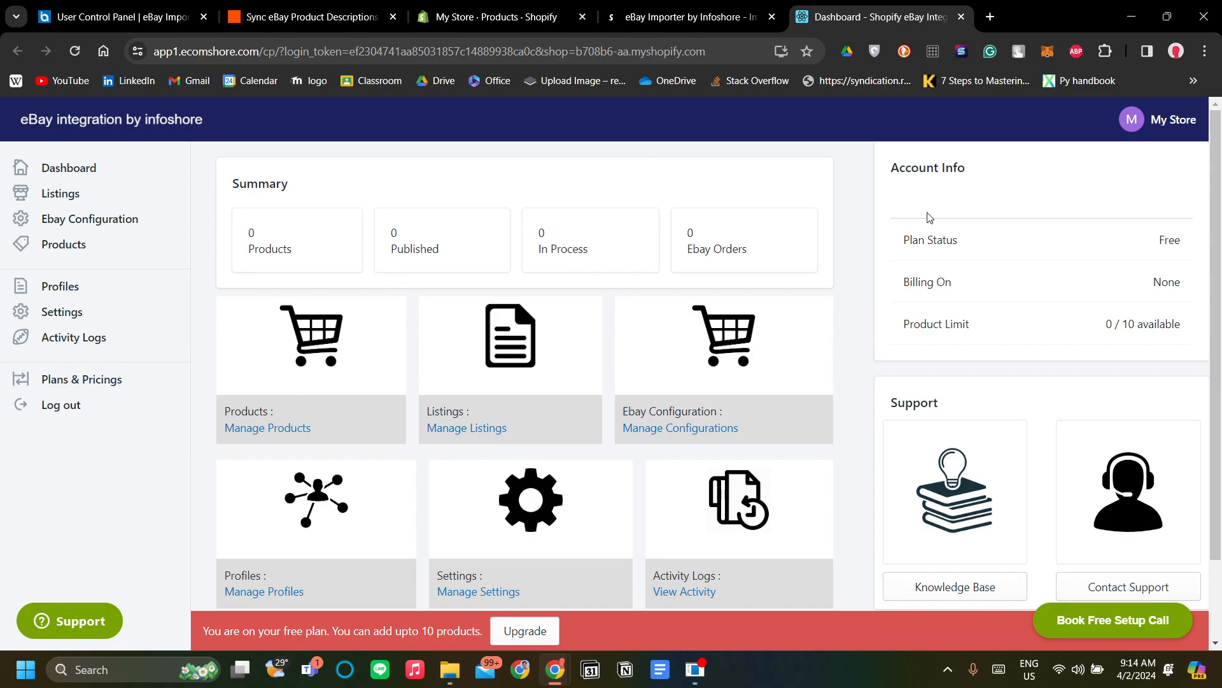
Look over the integration app's dashboard and open the eBay configuration to view the connected account.
scroll(955, 338, down, 1)
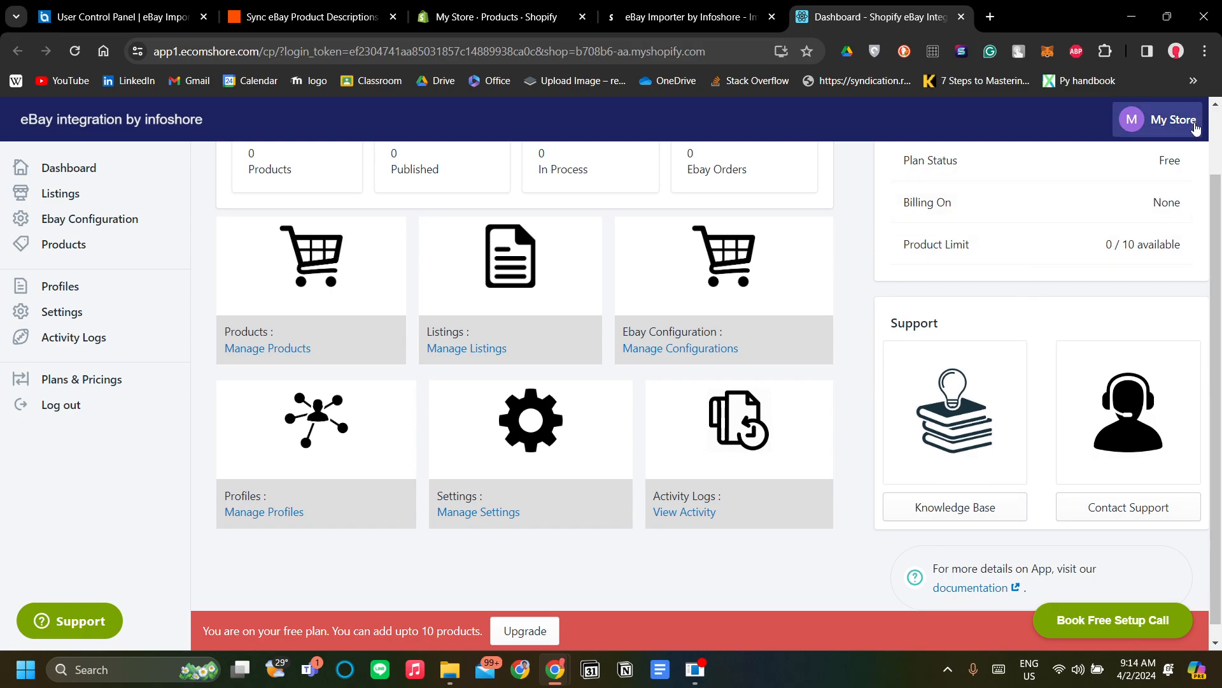
scroll(1001, 395, up, 2)
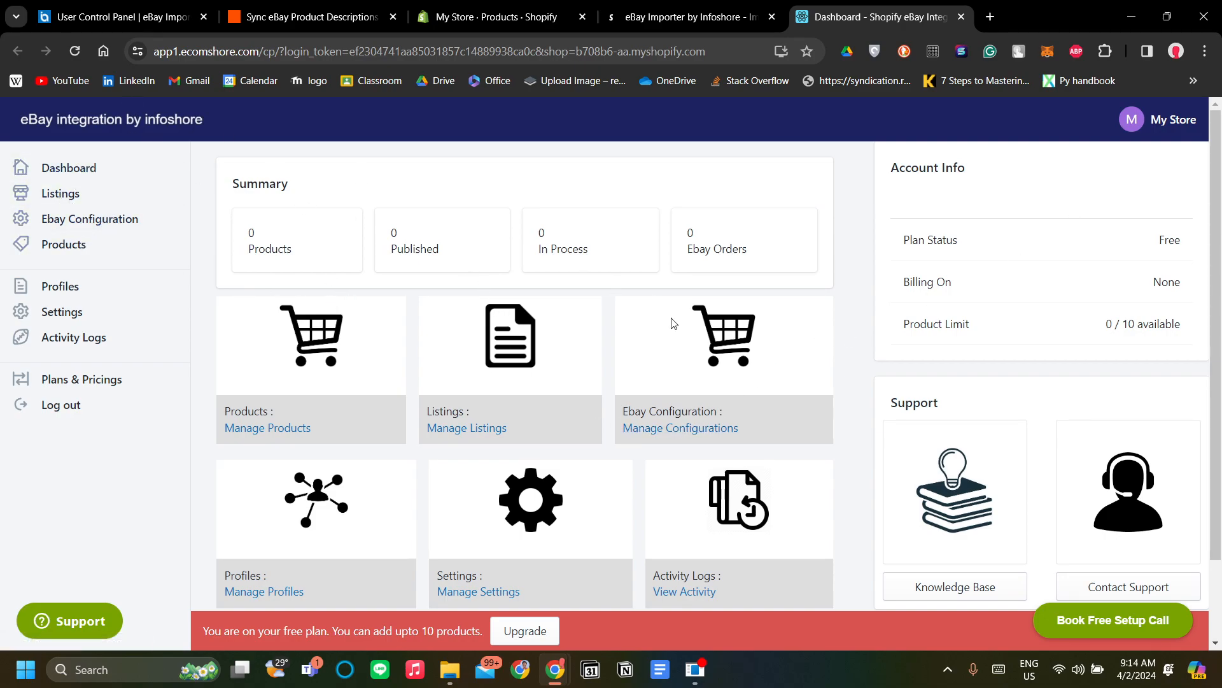
scroll(675, 399, down, 2)
scroll(674, 399, up, 2)
click(712, 425)
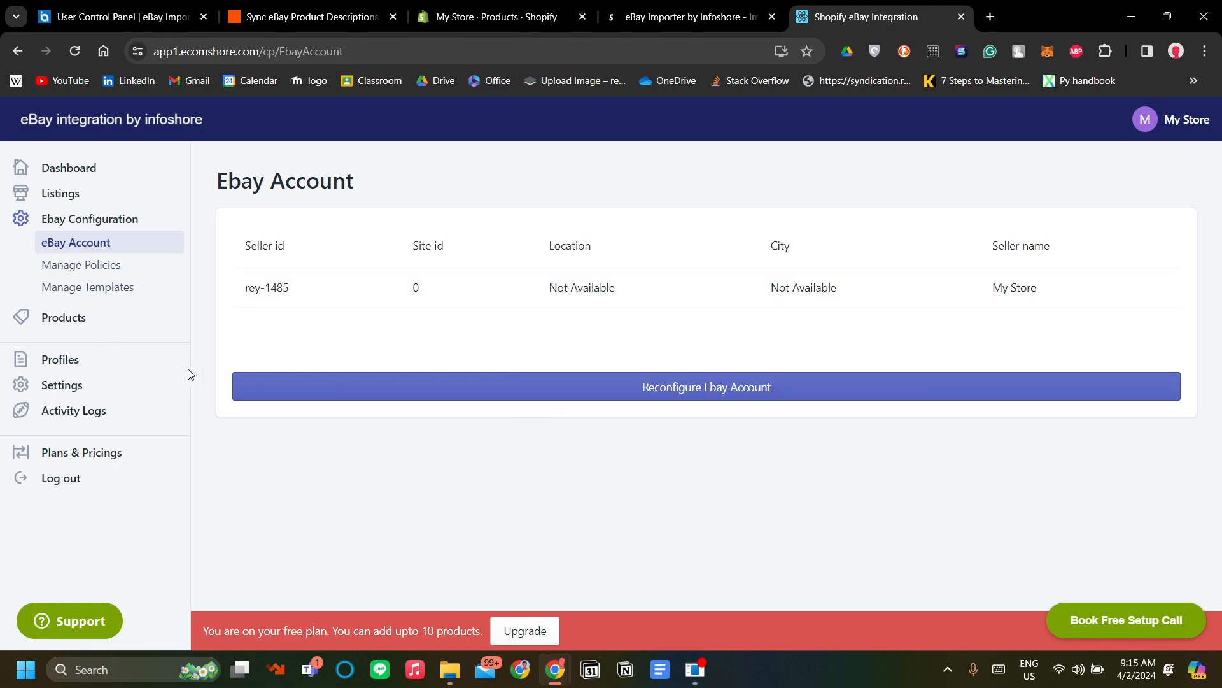
View the integration app's Products page, the eBay Account page again, and the Linked Listings page.
click(86, 323)
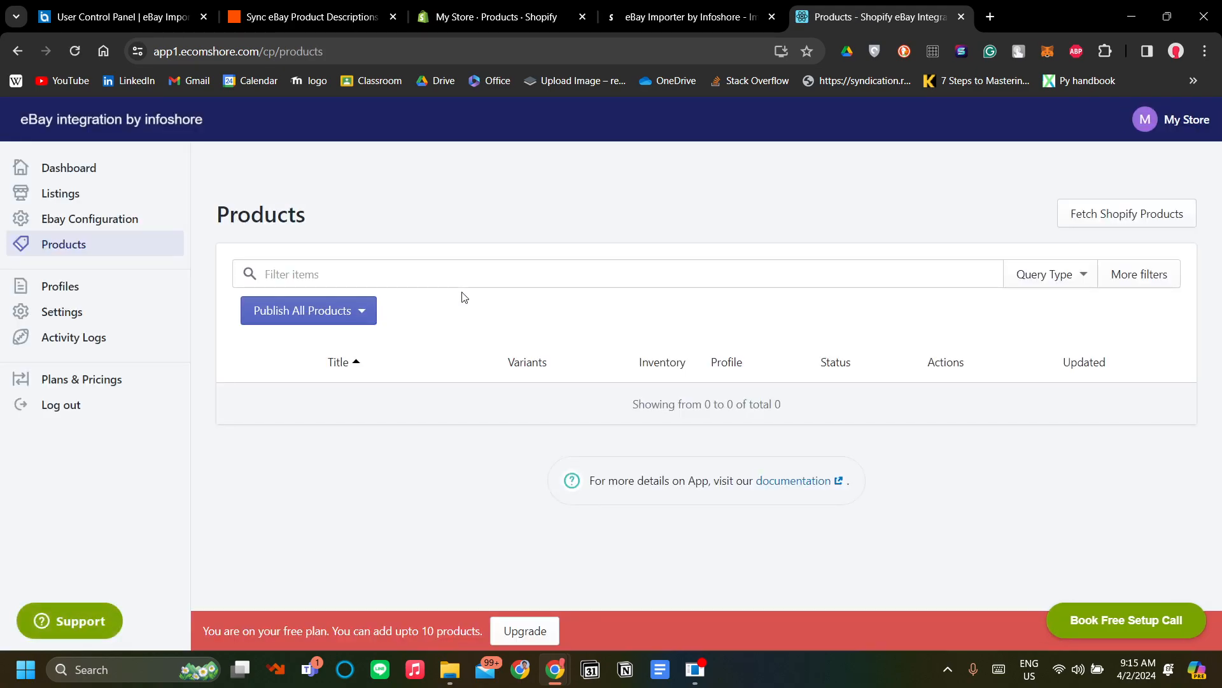
click(89, 219)
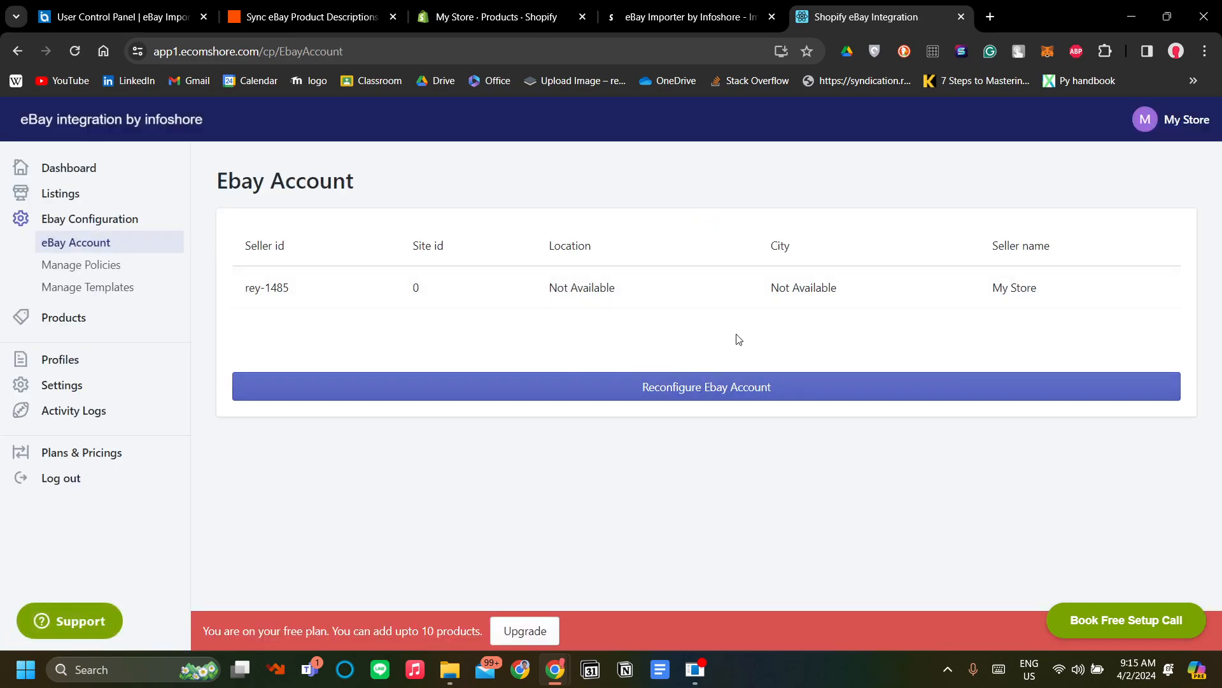
click(137, 204)
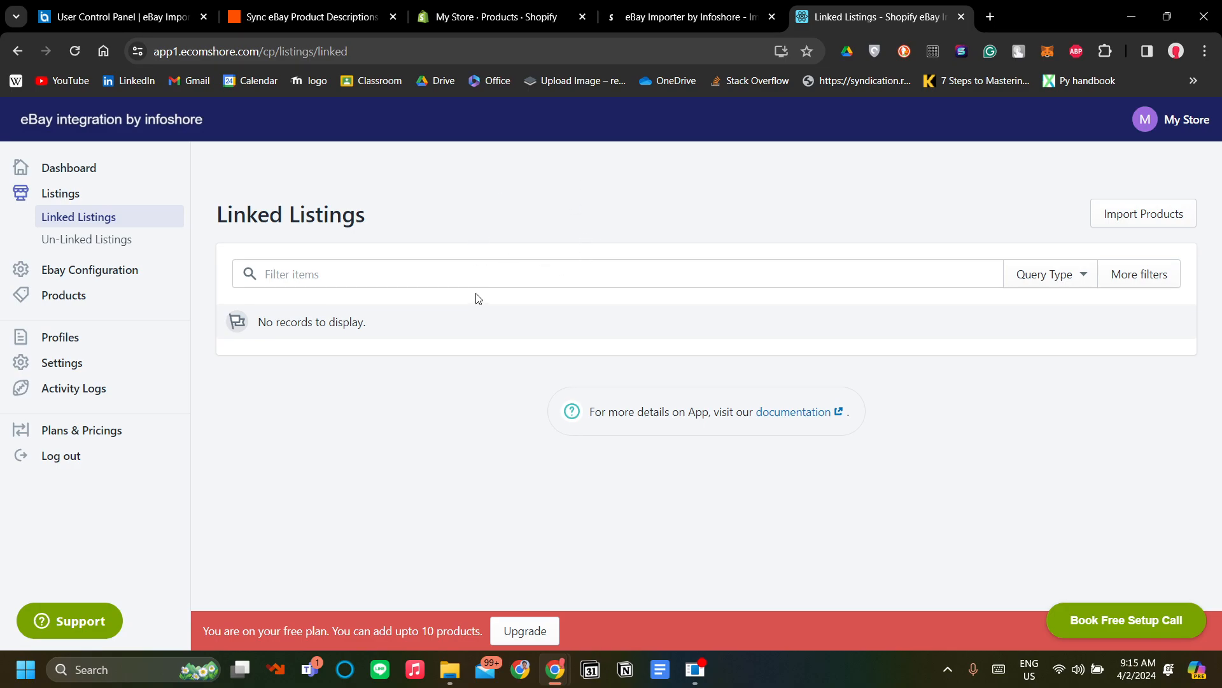
Switch to Zapier, leave the draft Zap editor and open the Zapier home dashboard.
click(306, 16)
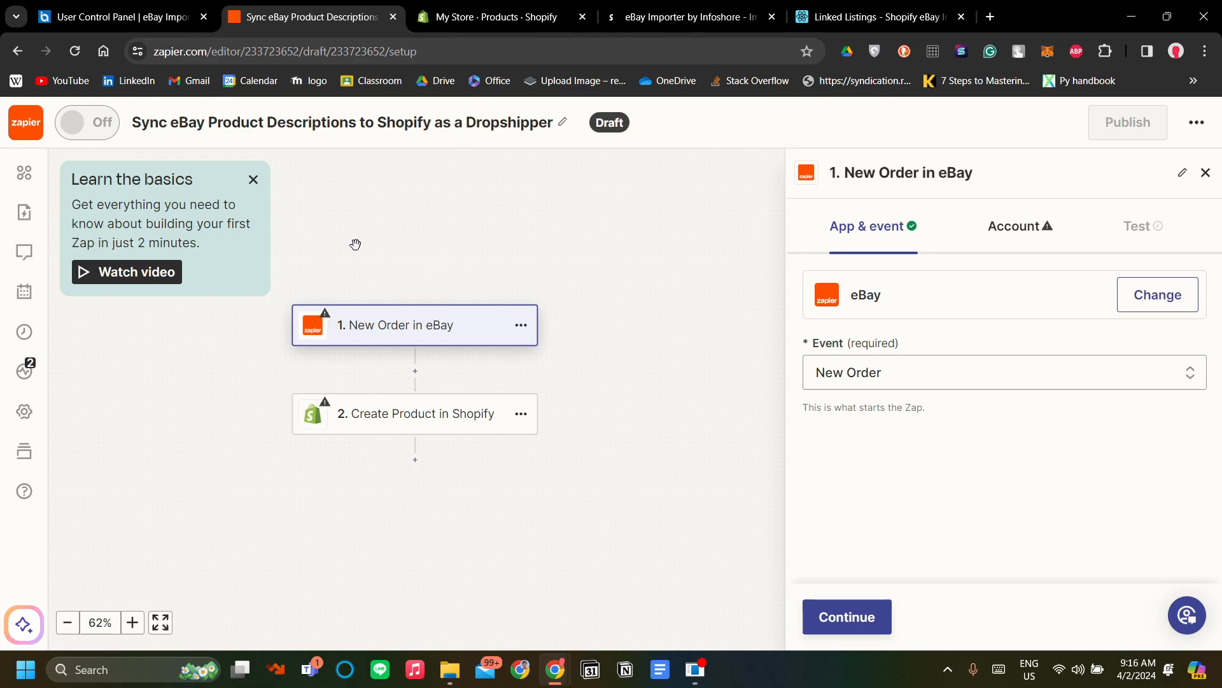
click(24, 136)
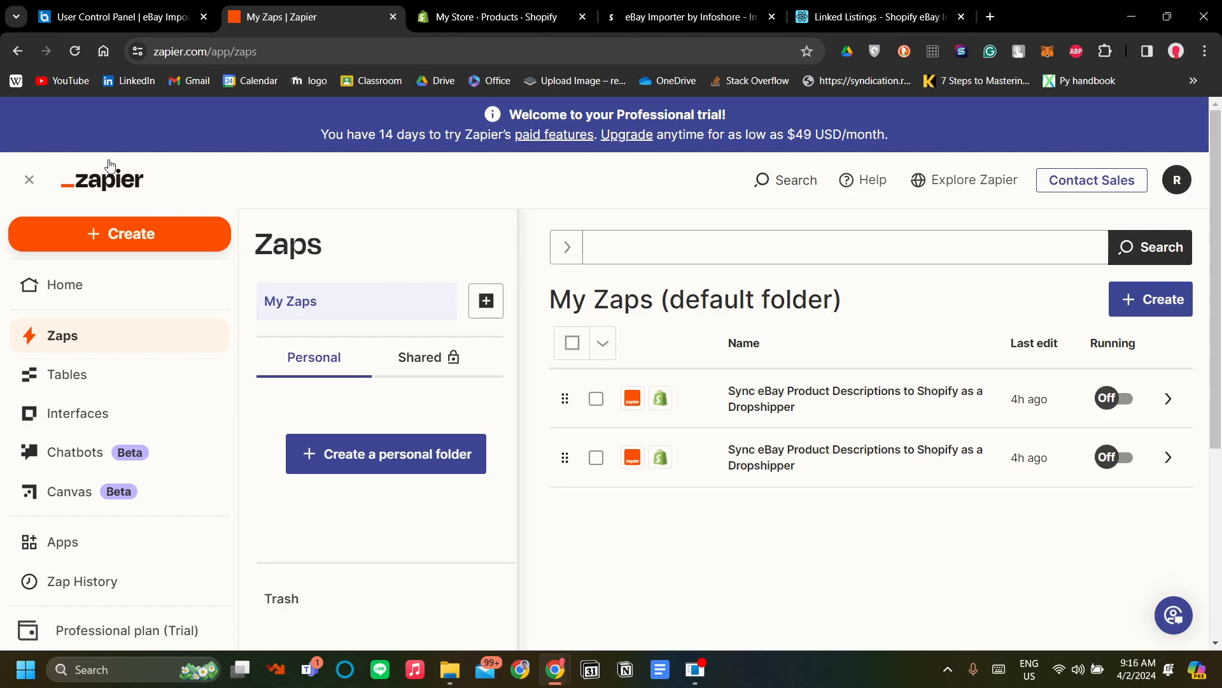
click(28, 180)
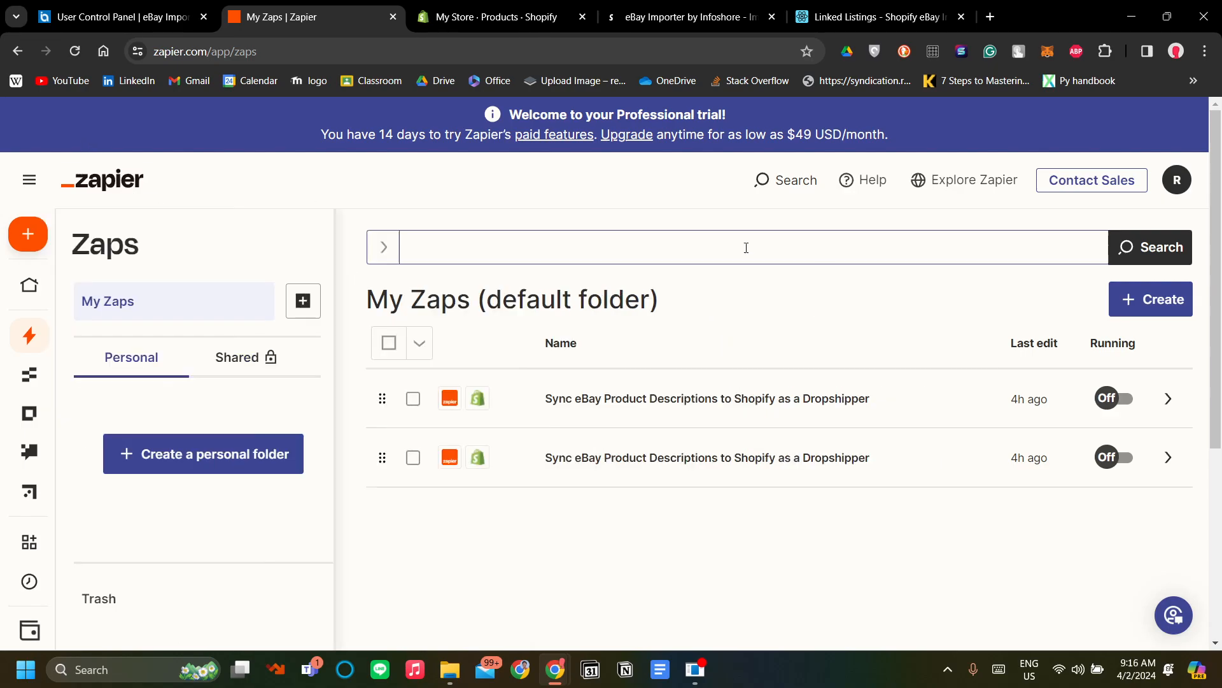
click(30, 187)
click(33, 191)
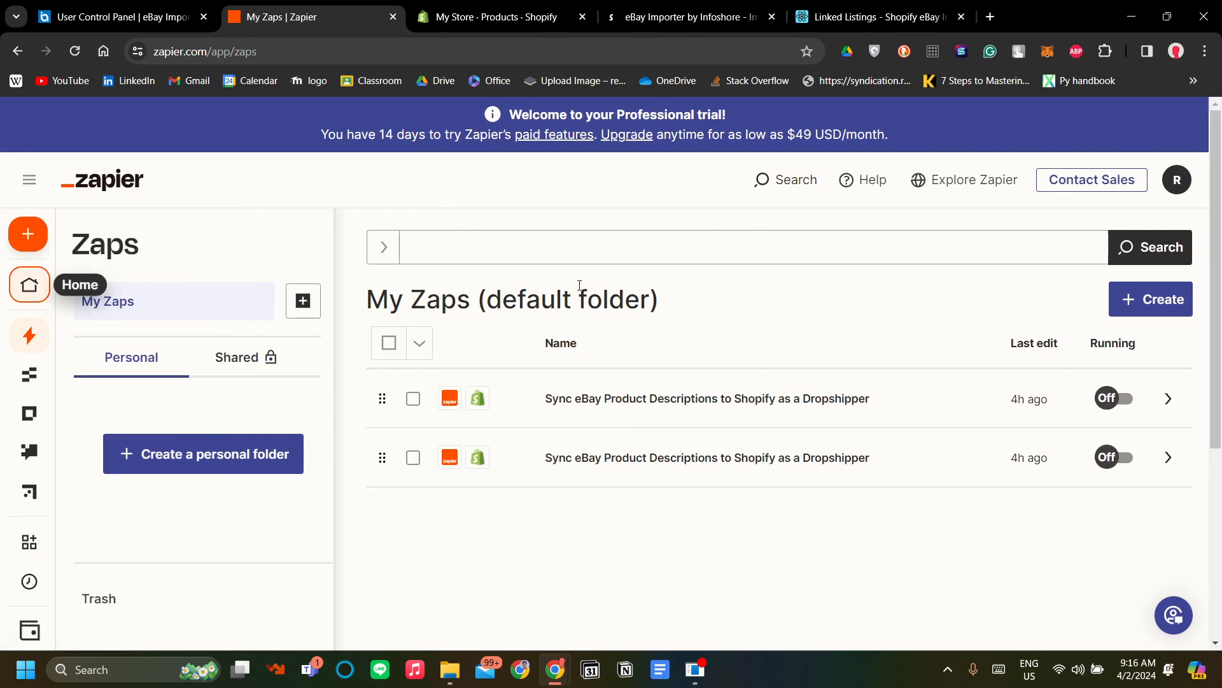
click(107, 297)
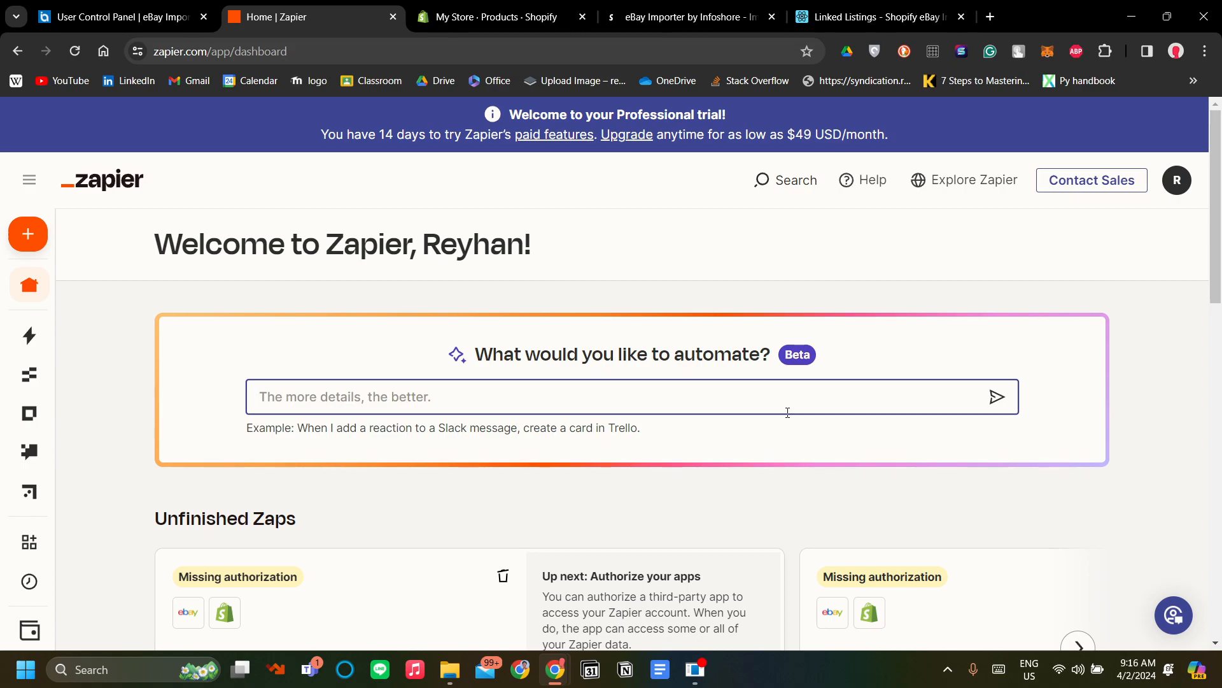
Submit the automation request "sync products from ebay to shopify and vice versa" to Zapier's Zap generator.
scroll(787, 412, down, 2)
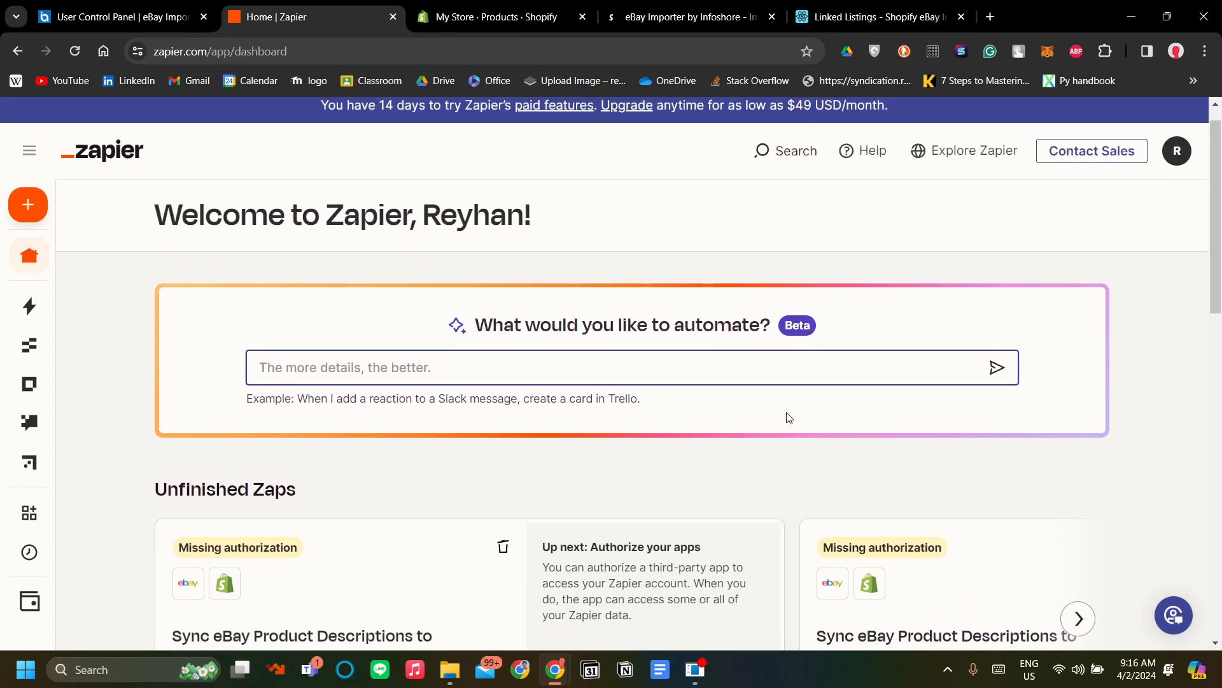
text(a)
key(BackSpace)
text(sync products from eb)
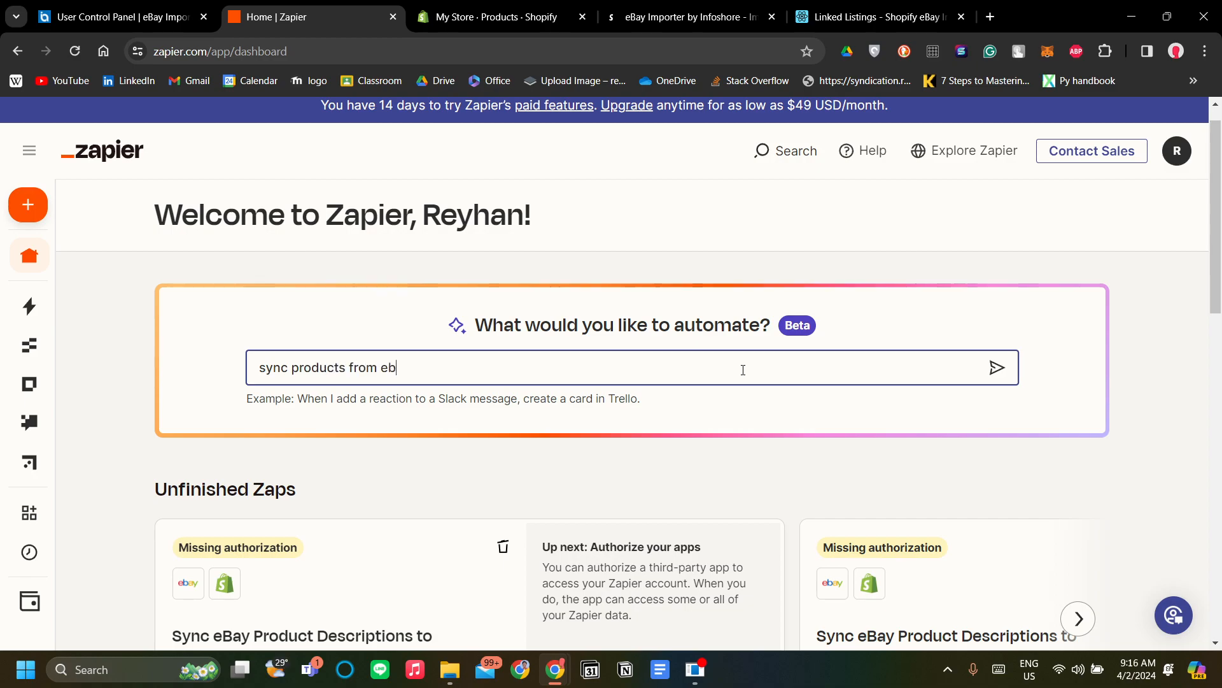
text(ay to shopify and )
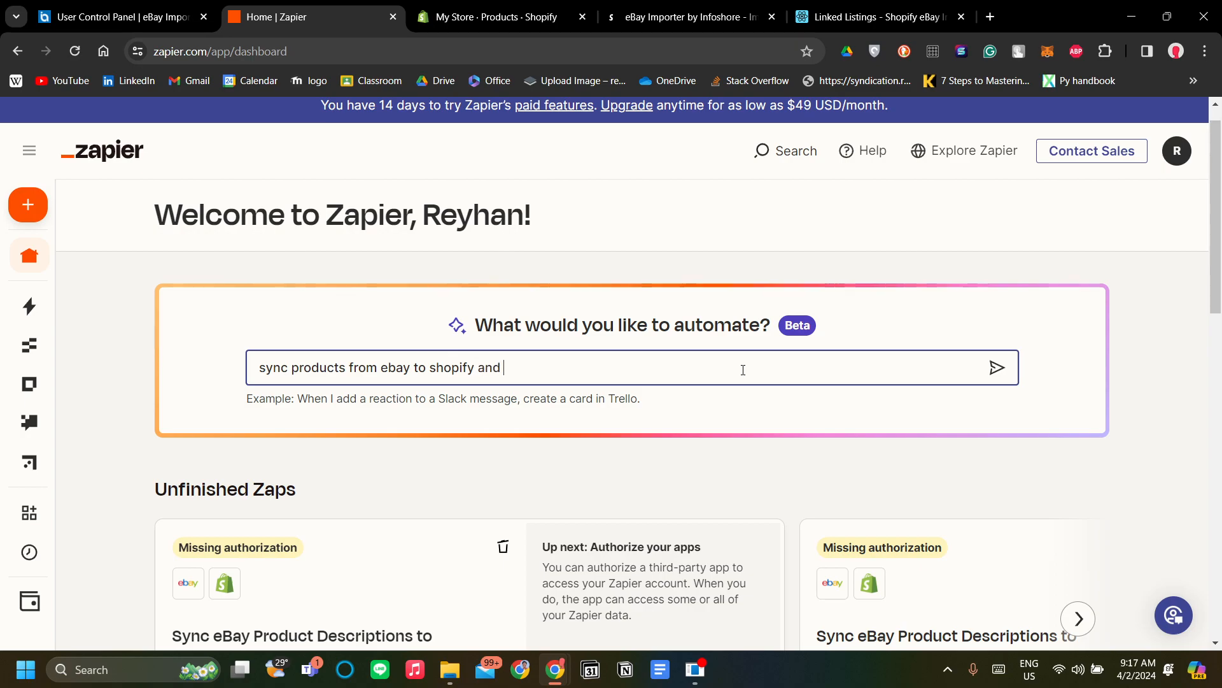
text(vice verse)
key(Return)
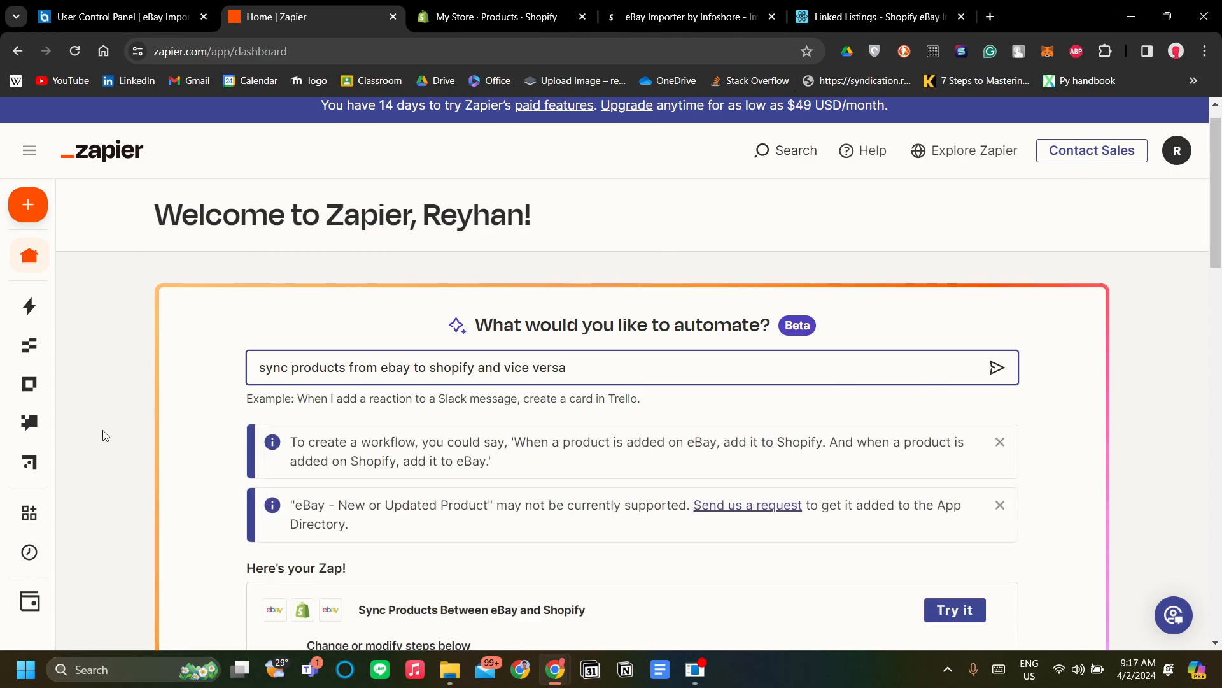
Examine the suggested Zap for syncing products between eBay and Shopify, including its notices and proposed steps.
scroll(457, 540, down, 5)
scroll(412, 376, up, 1)
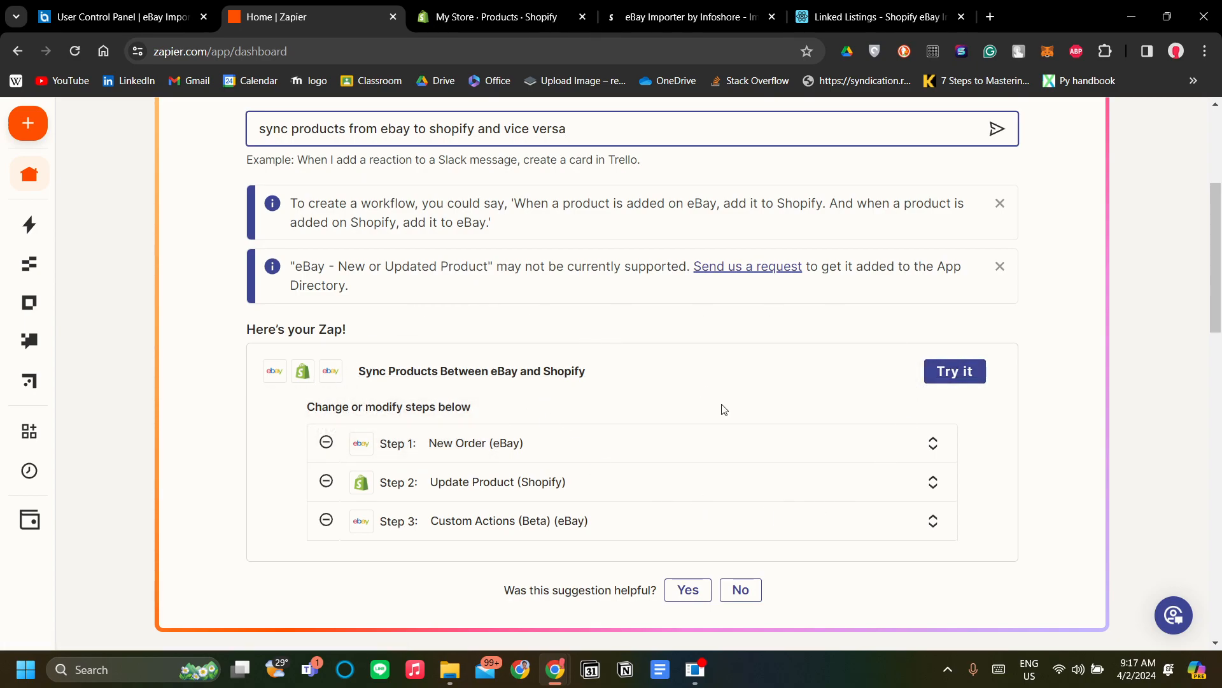
scroll(724, 411, up, 4)
scroll(723, 426, down, 3)
scroll(879, 476, up, 1)
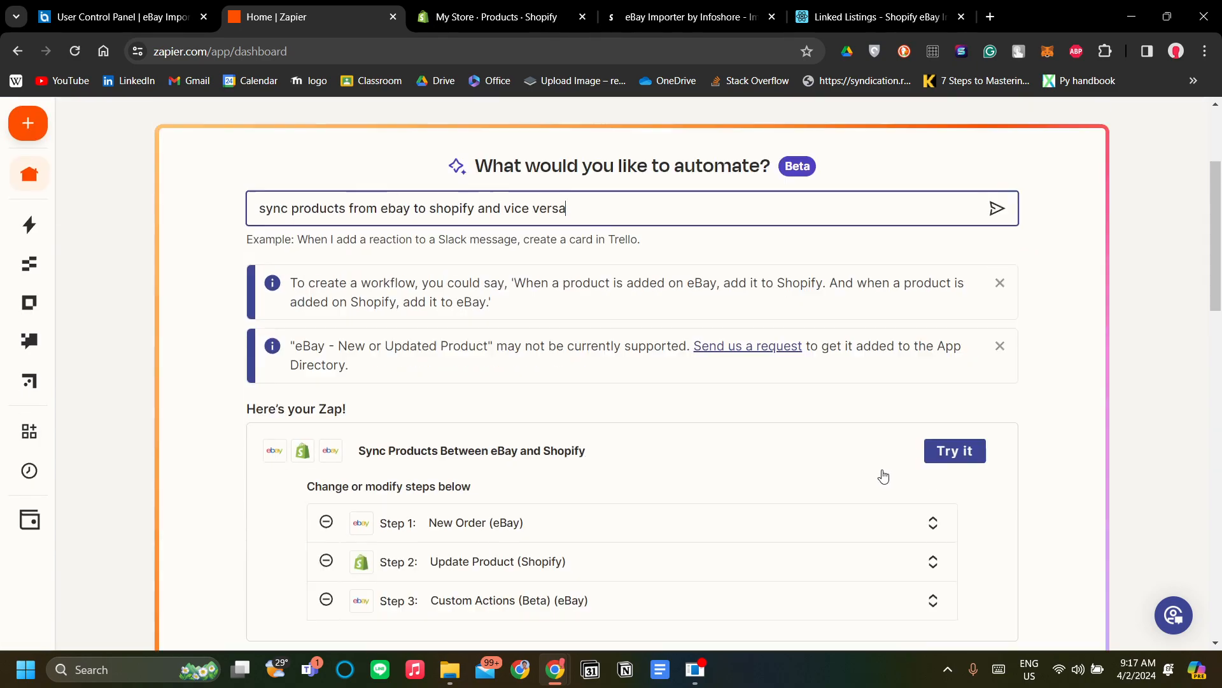
scroll(696, 417, up, 3)
scroll(723, 445, down, 4)
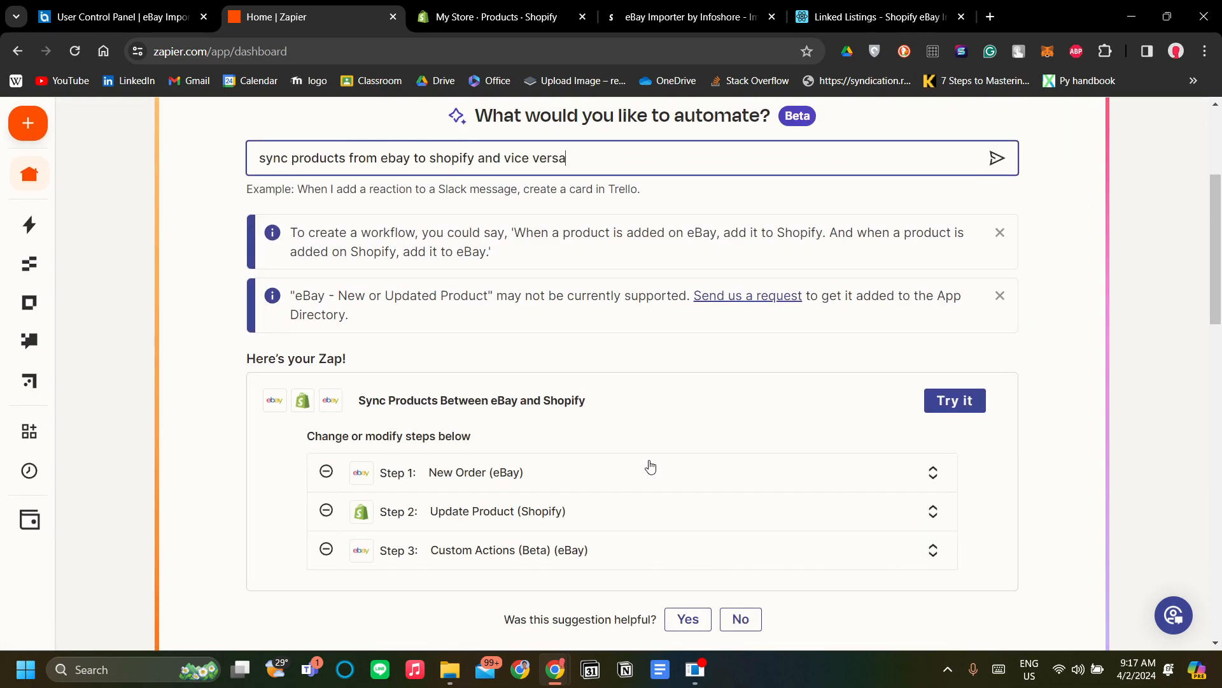
scroll(650, 466, up, 1)
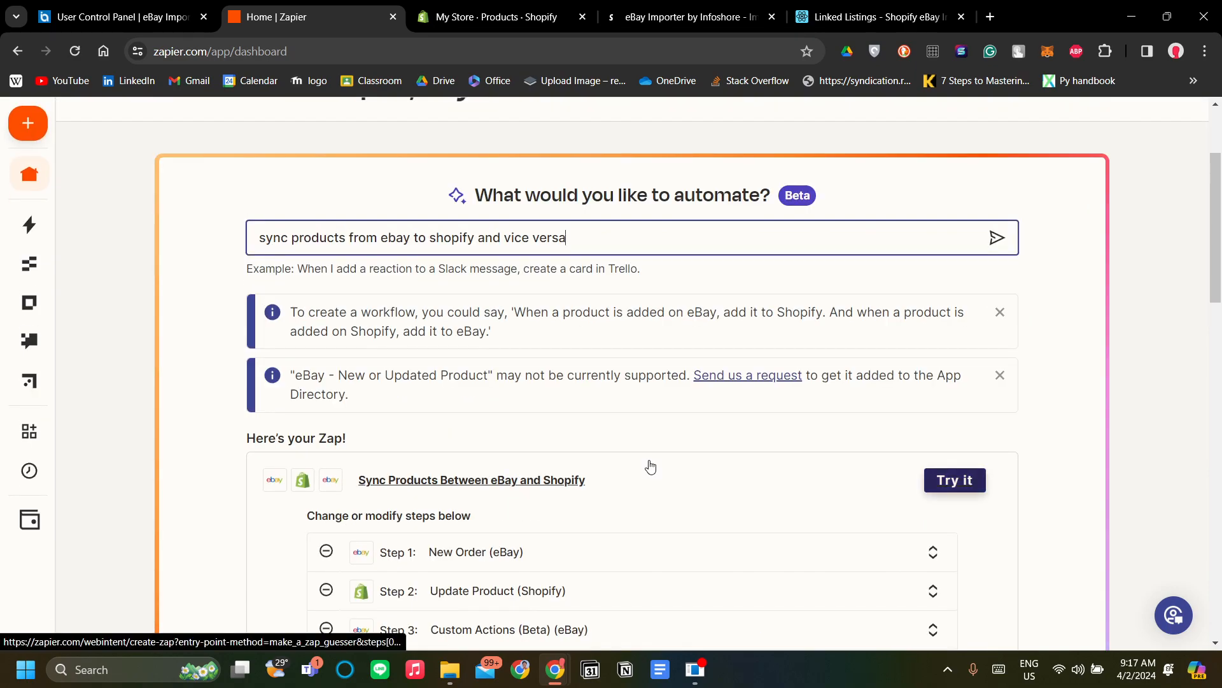
scroll(650, 467, up, 1)
scroll(650, 459, down, 2)
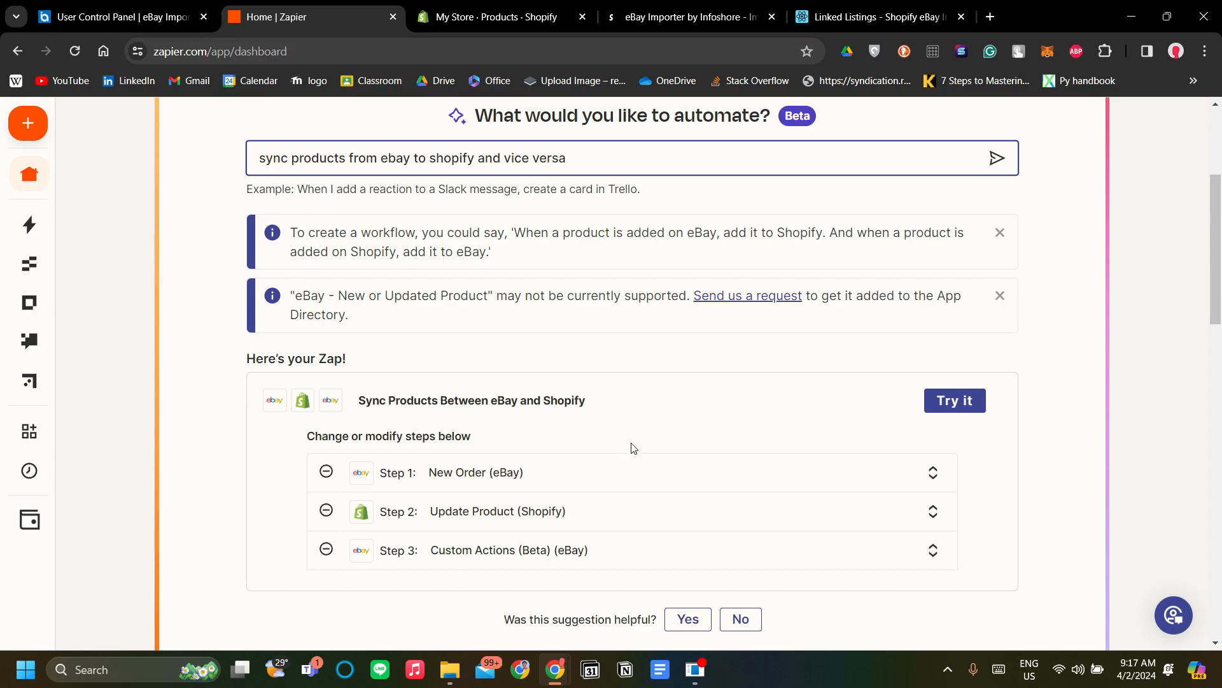
scroll(634, 446, up, 1)
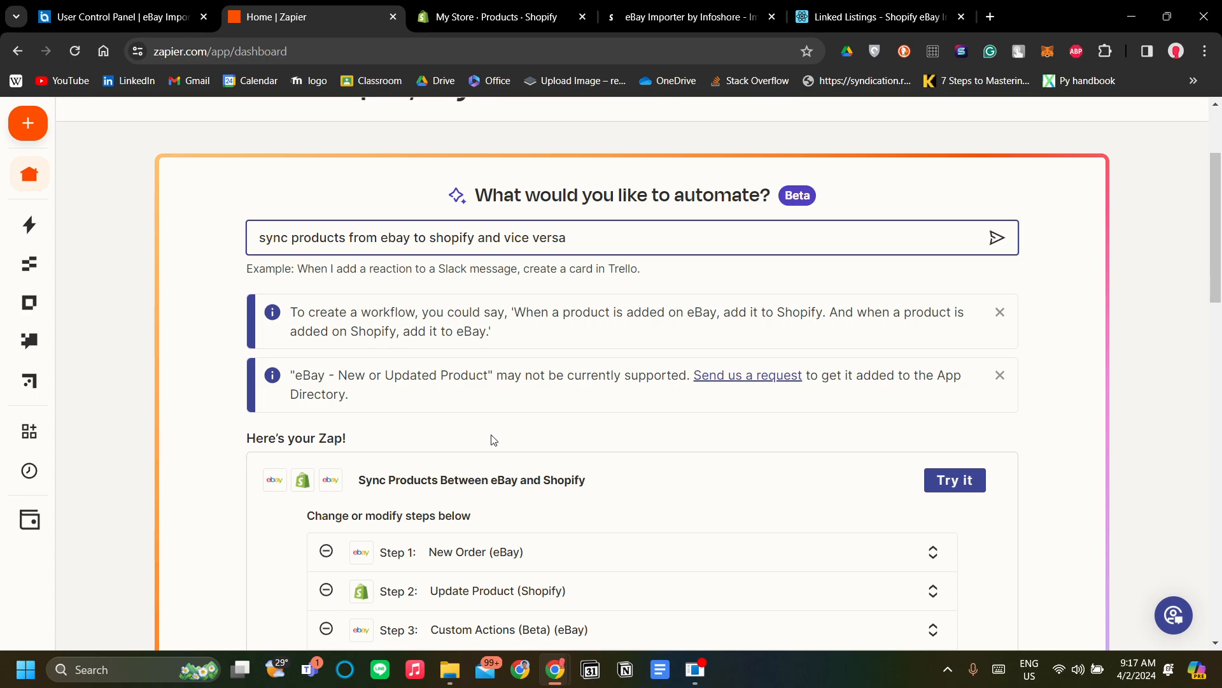
Review the suggested eBay and Shopify sync Zap, open it in the Zap editor and dismiss the "Learn the basics" card.
scroll(628, 390, down, 2)
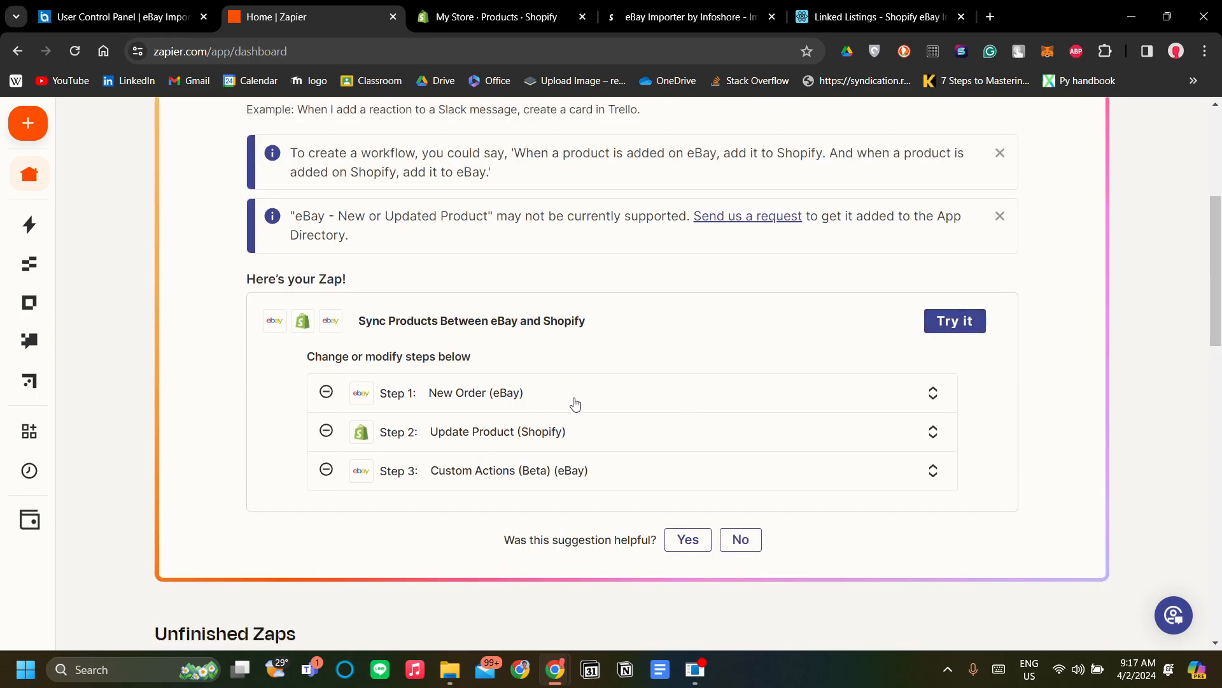
scroll(560, 420, up, 2)
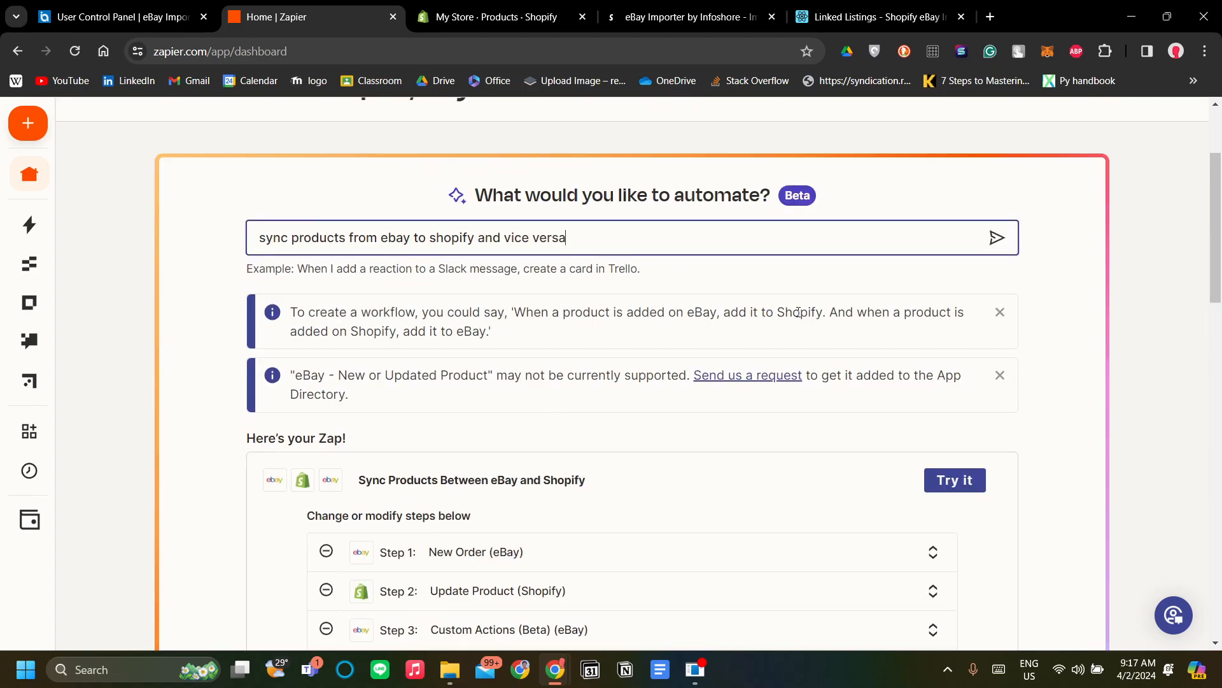
scroll(746, 365, down, 2)
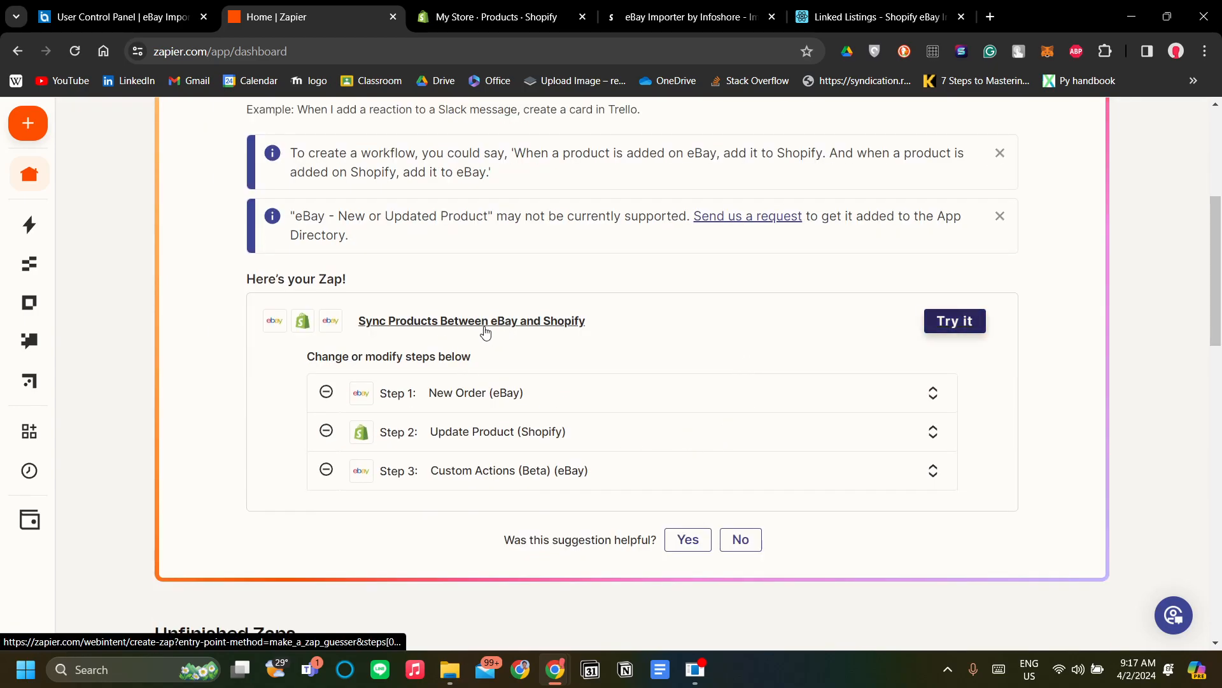
scroll(568, 350, up, 1)
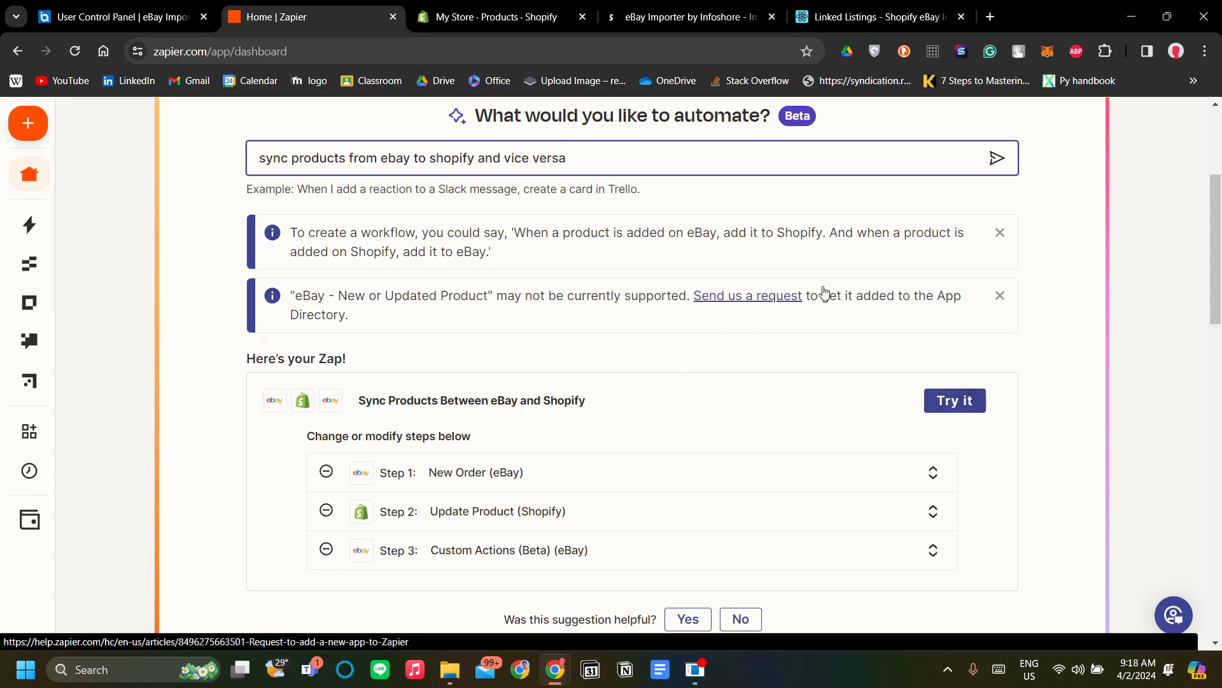
click(966, 409)
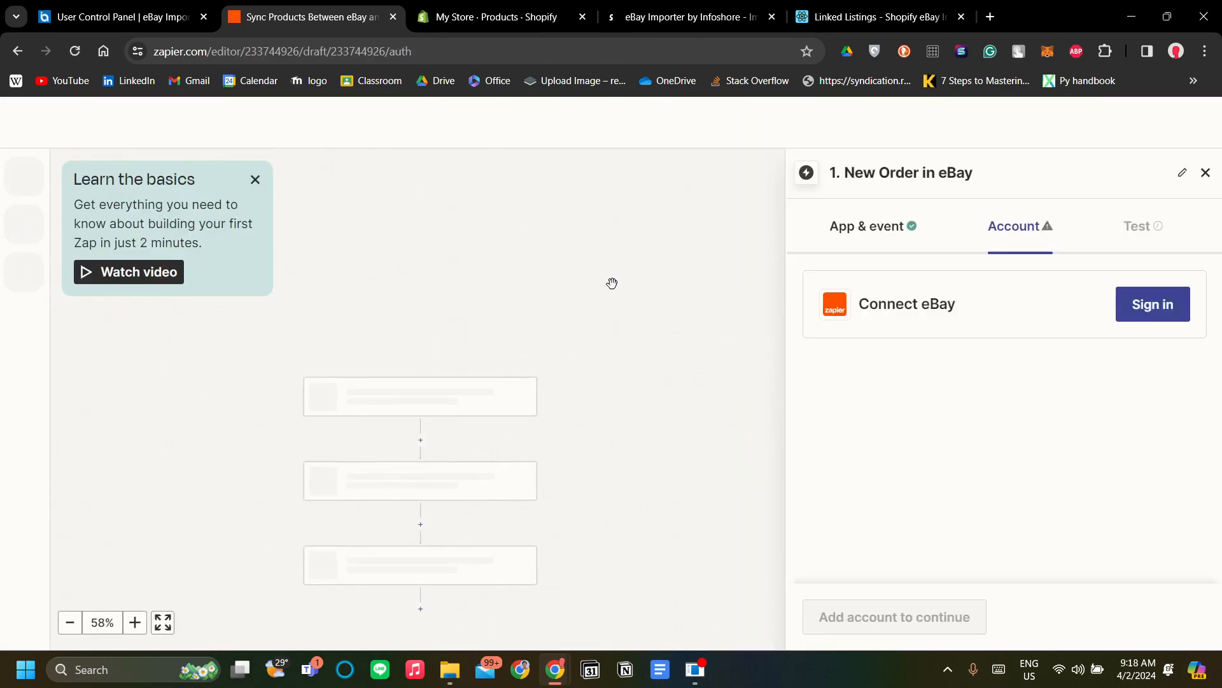
click(254, 183)
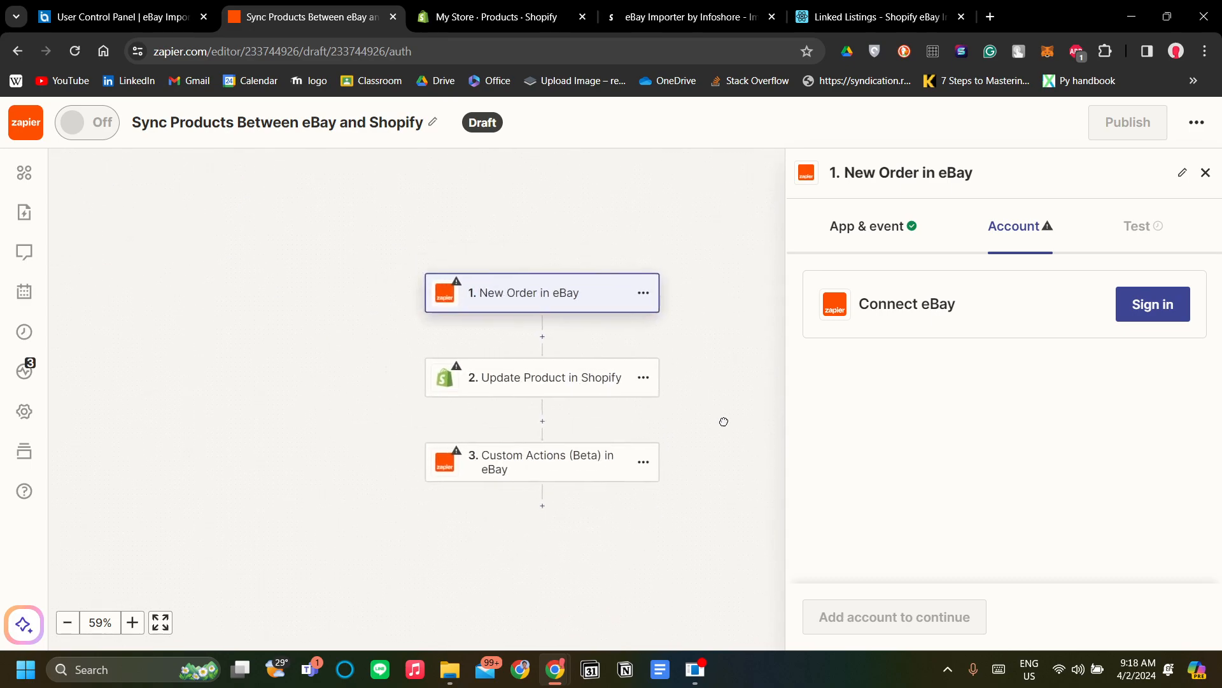
Choose New Order as the event for the Zap's eBay trigger.
click(879, 235)
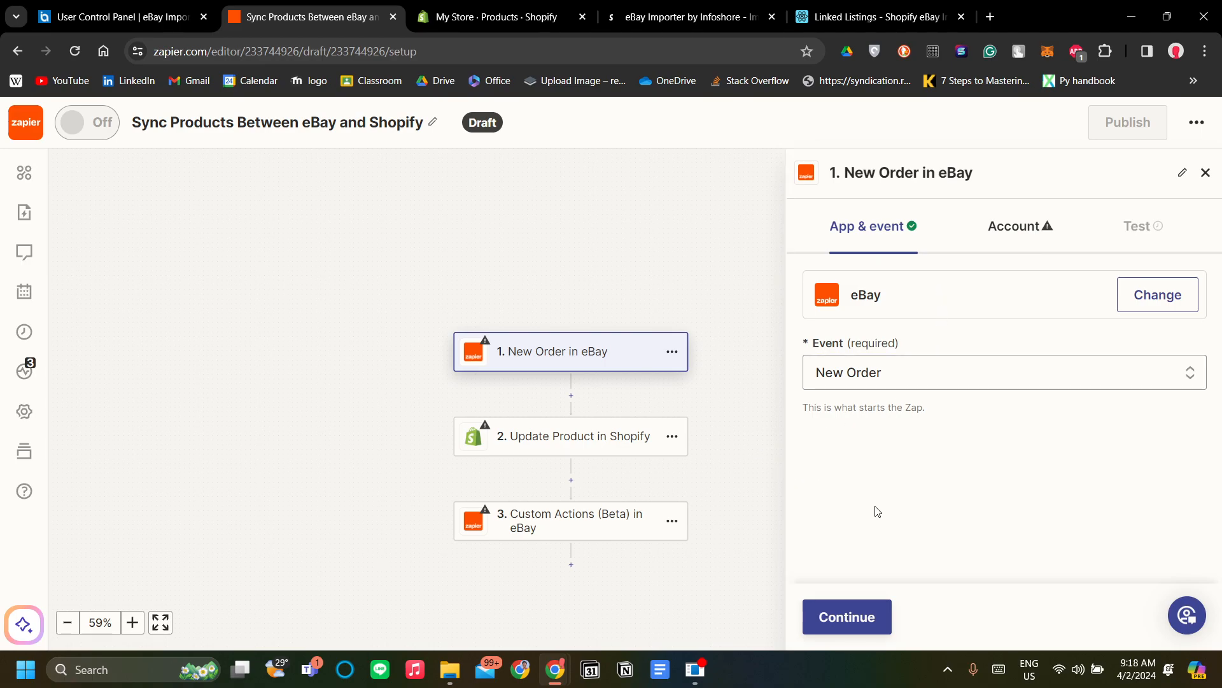
click(906, 378)
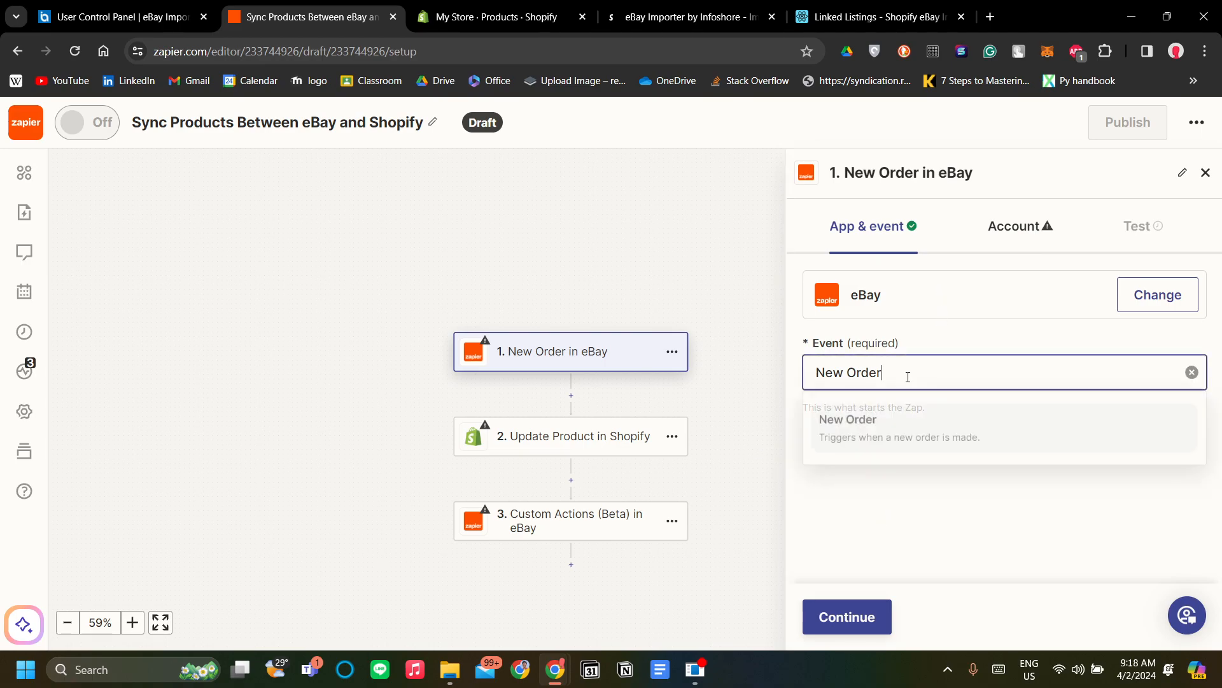
click(907, 446)
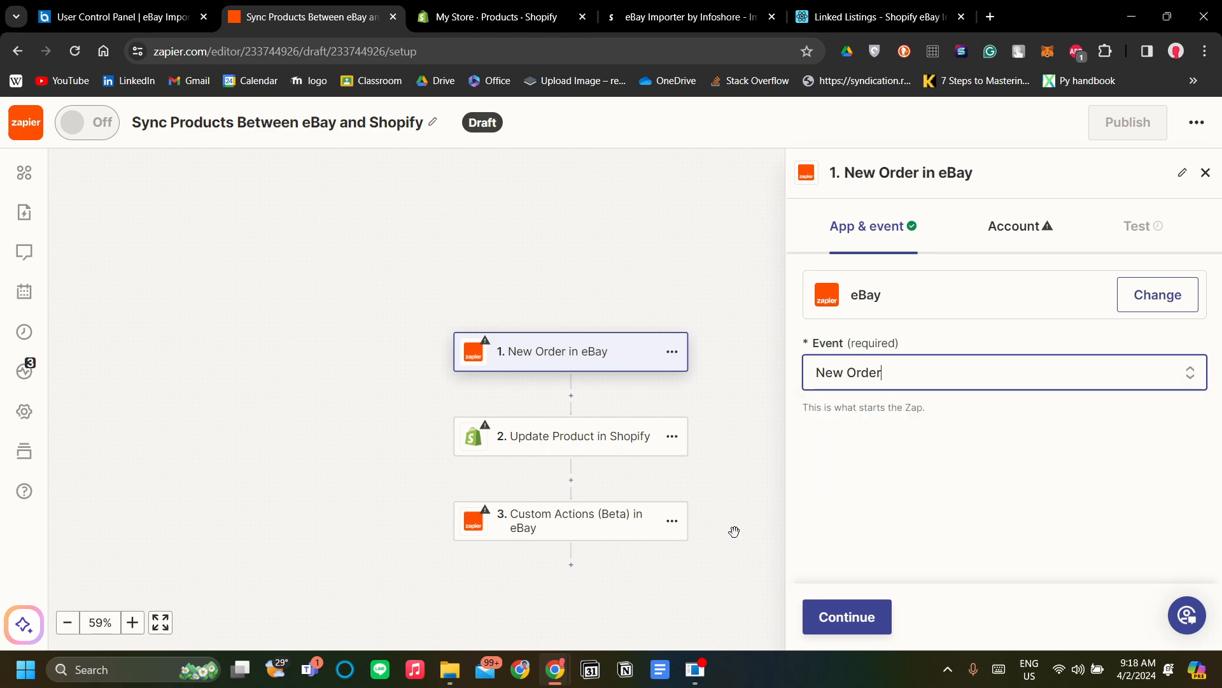
Return to the eBay trigger's app and event settings and check its available event options again.
click(588, 522)
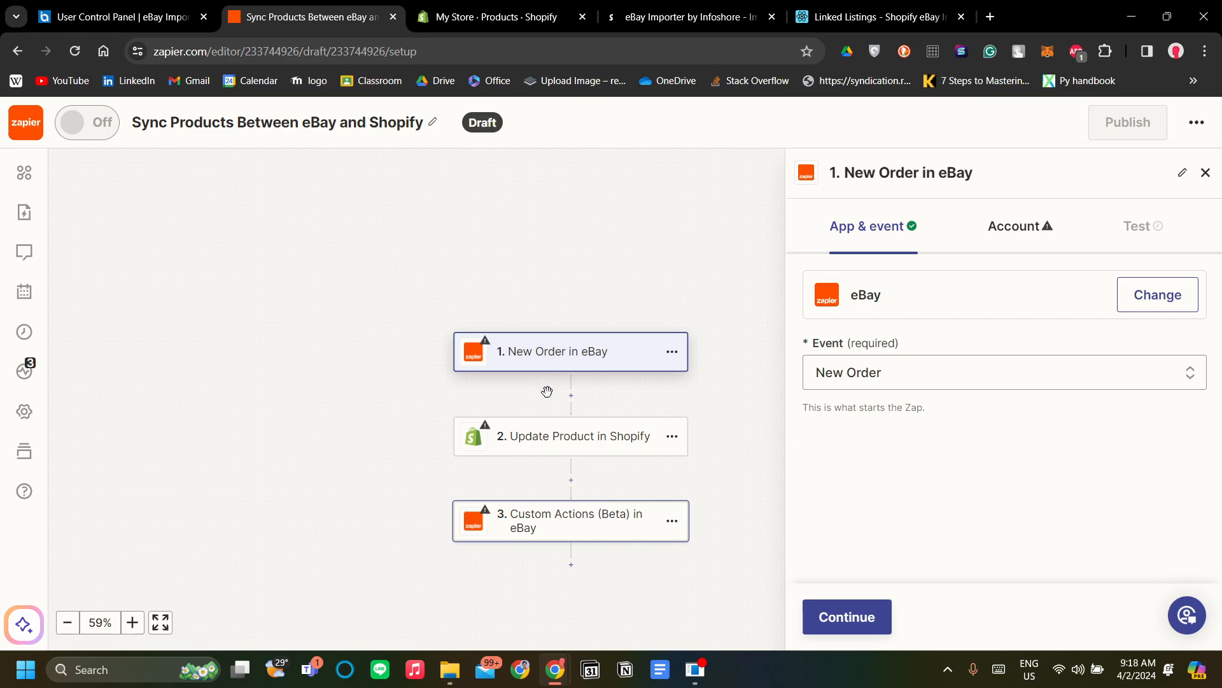
click(602, 445)
click(622, 359)
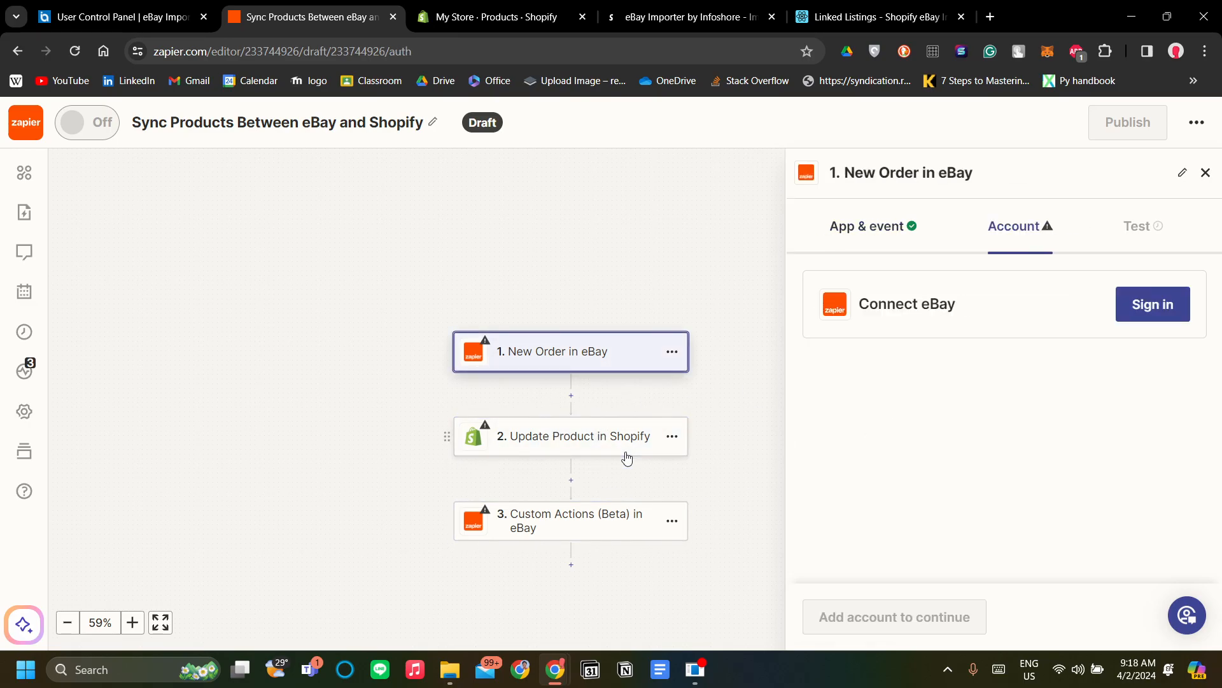
click(910, 245)
click(933, 380)
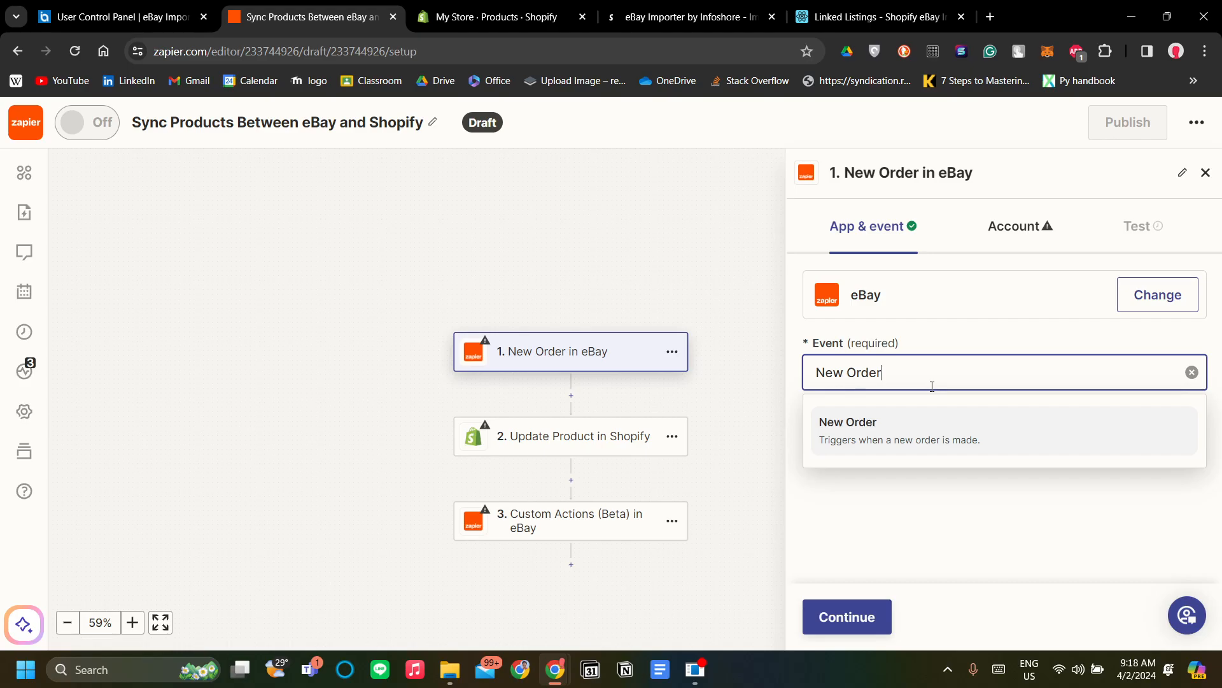
click(954, 354)
click(949, 365)
click(957, 485)
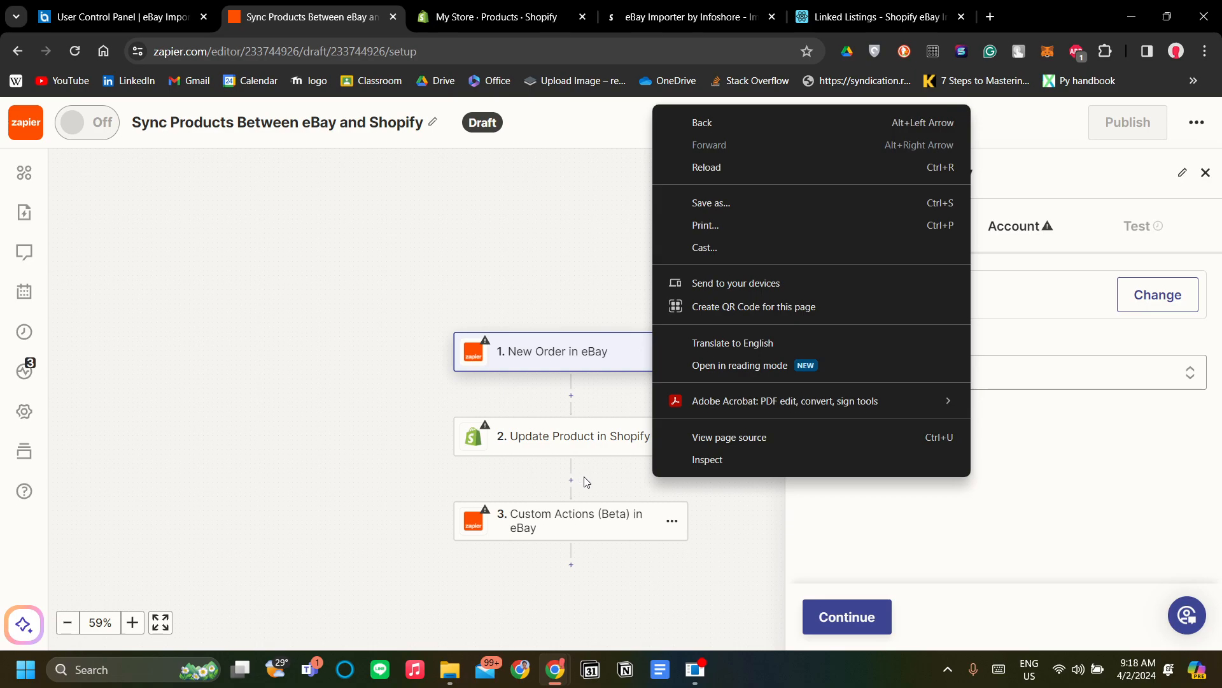
View the account connection settings of the Shopify Update Product step and of the eBay trigger.
click(611, 446)
click(621, 449)
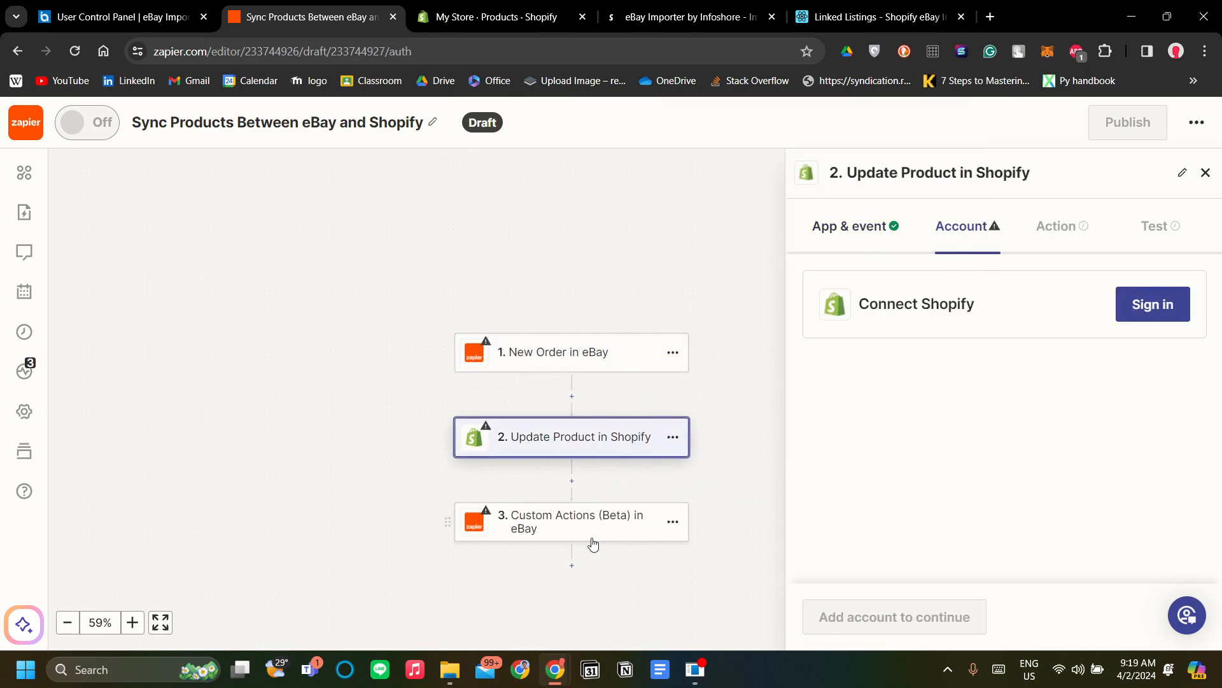
click(574, 368)
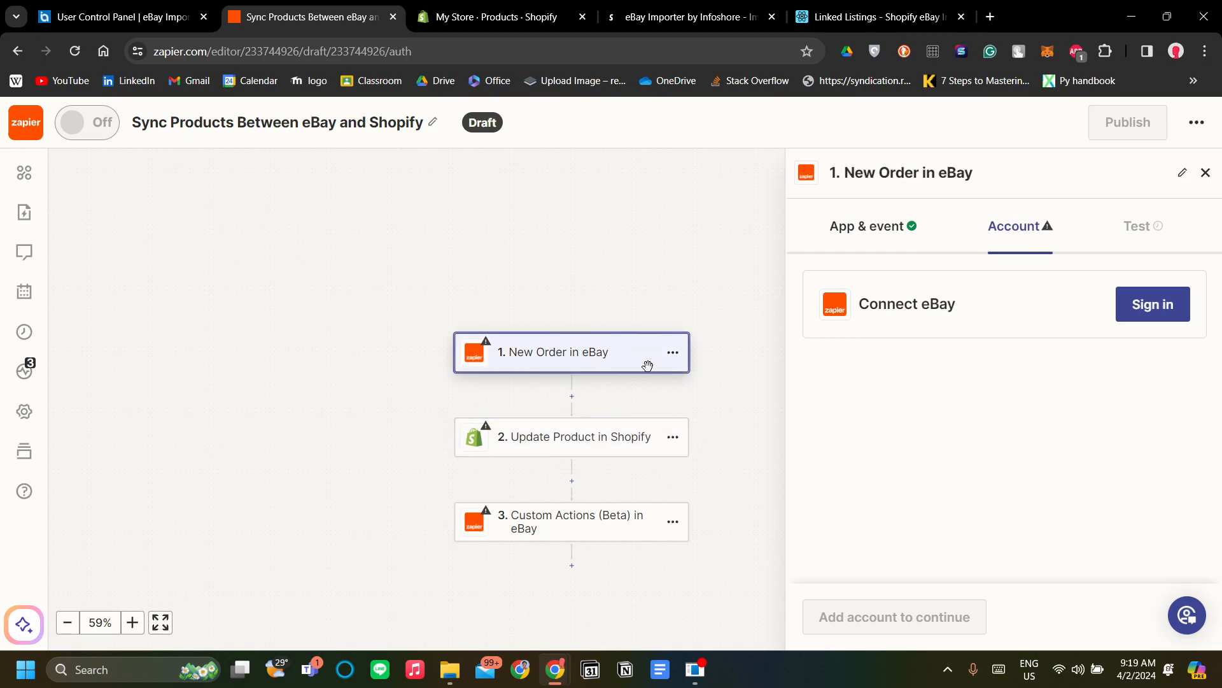
Examine the events available for the third step, Custom Actions (Beta) in eBay, including the create and search actions.
click(613, 523)
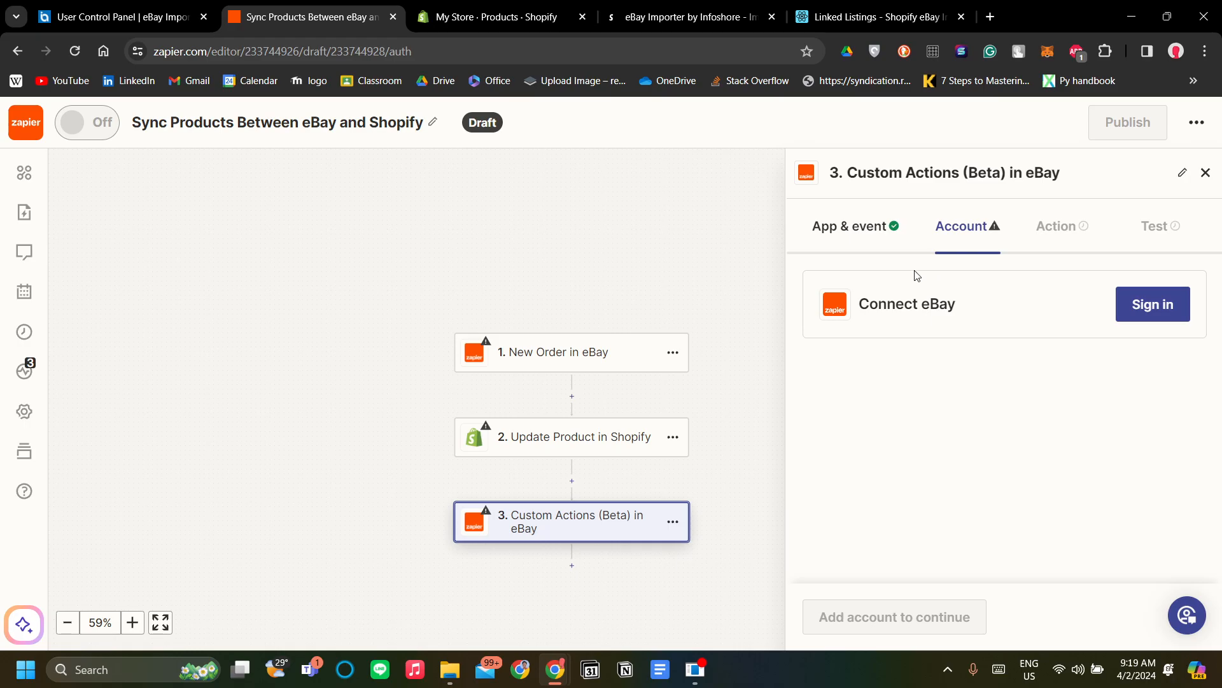
click(868, 232)
click(1038, 376)
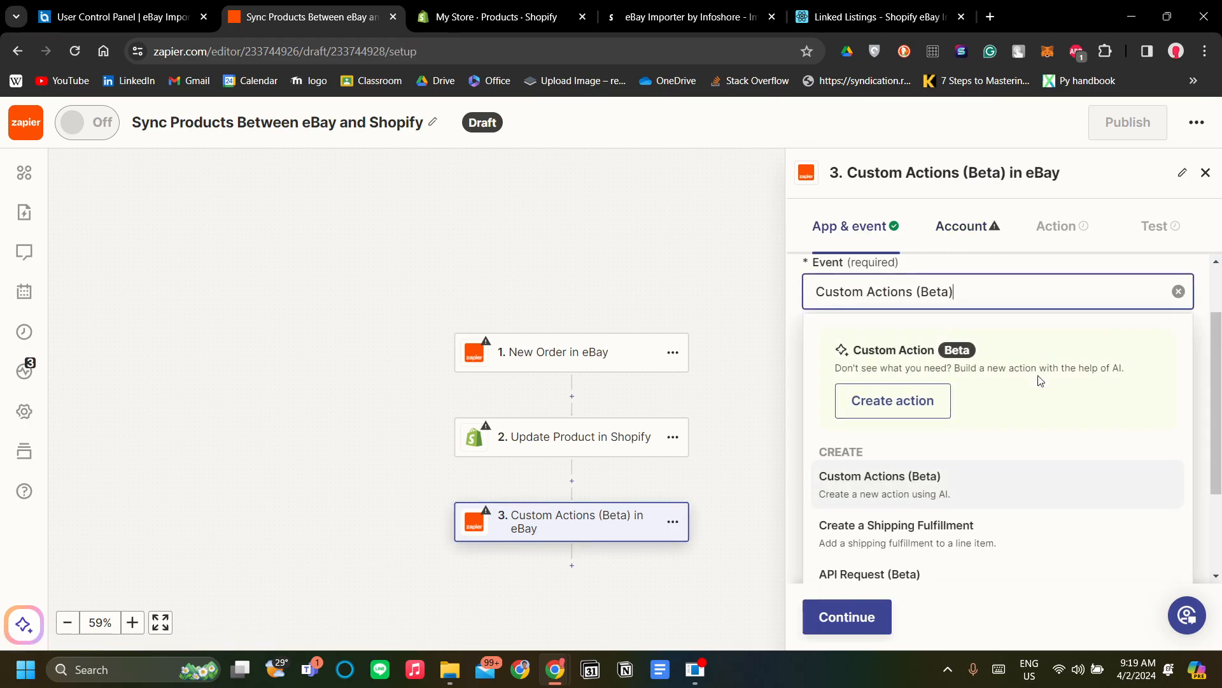
scroll(1002, 319, up, 2)
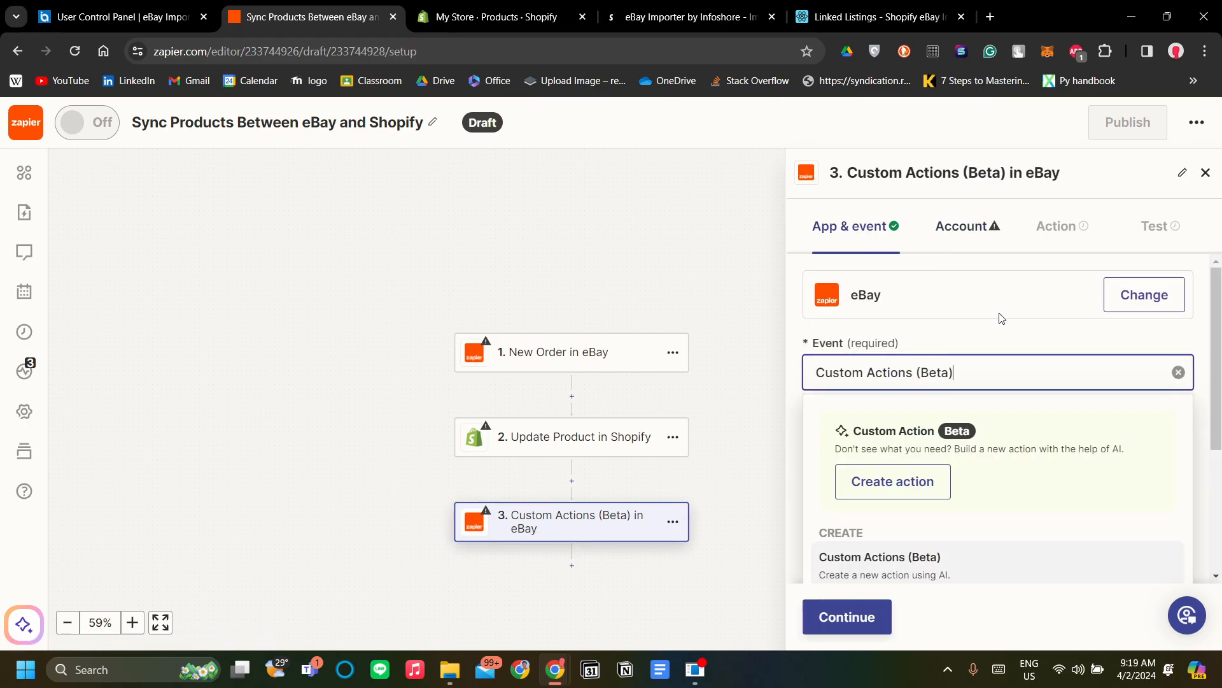
scroll(949, 408, down, 2)
scroll(990, 445, down, 3)
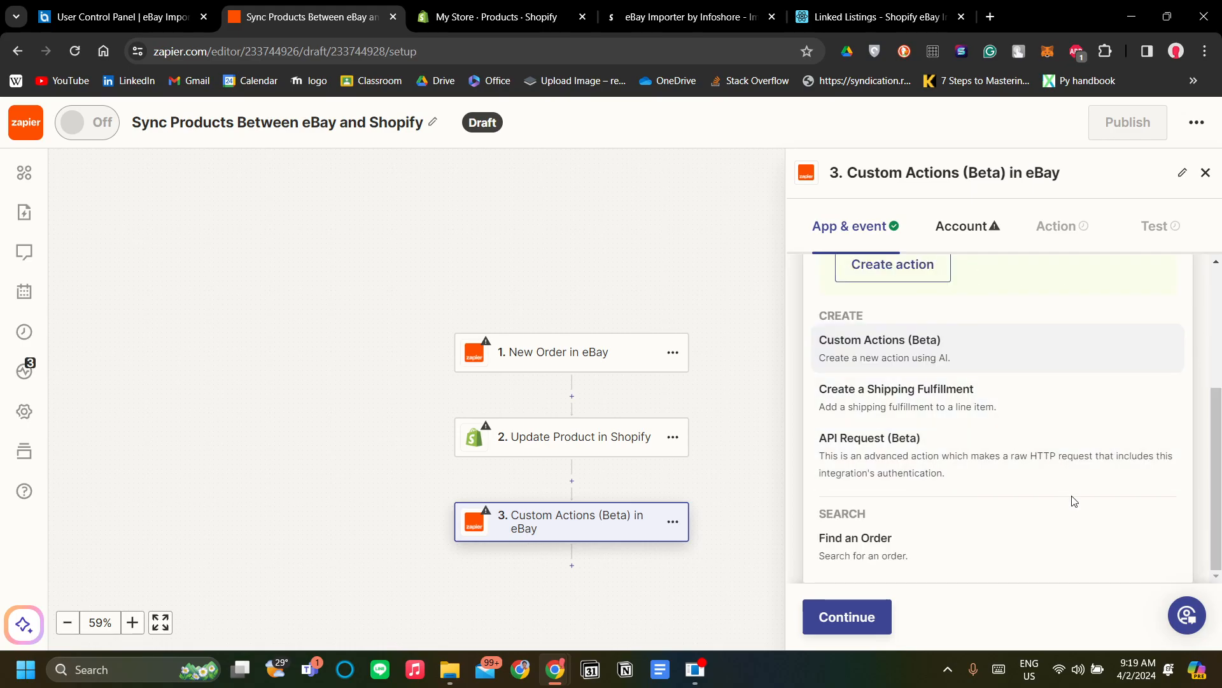
scroll(1063, 484, up, 3)
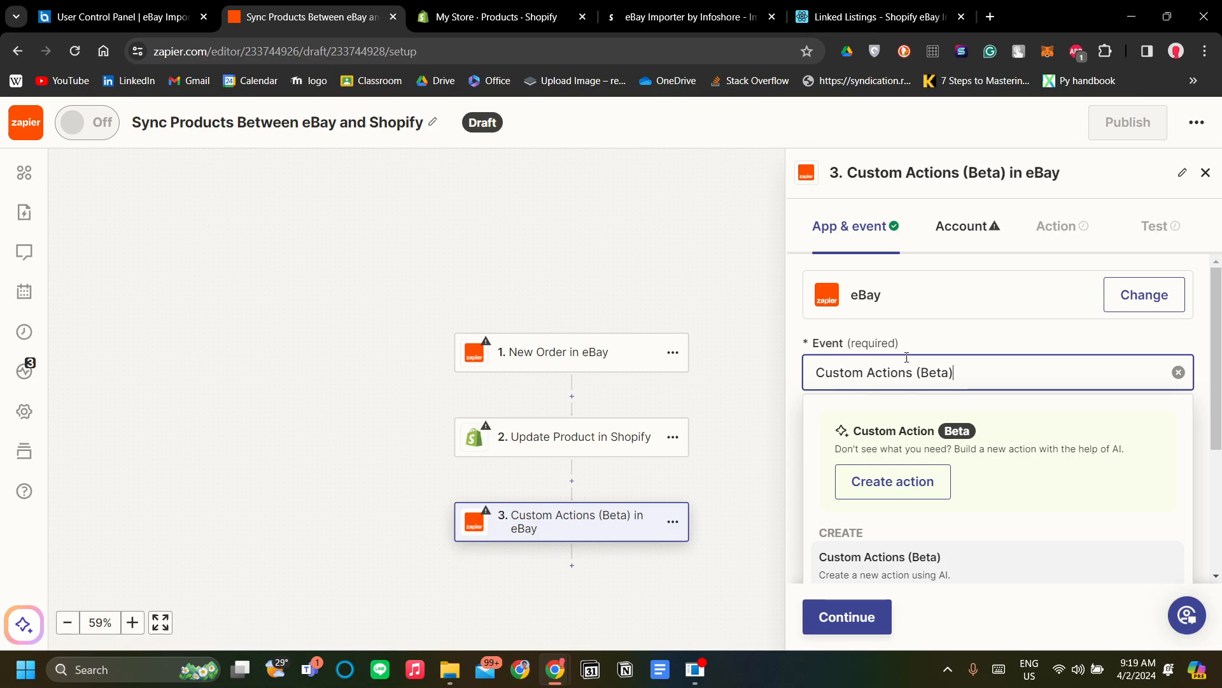
scroll(961, 486, down, 1)
scroll(968, 473, up, 1)
scroll(1000, 449, down, 3)
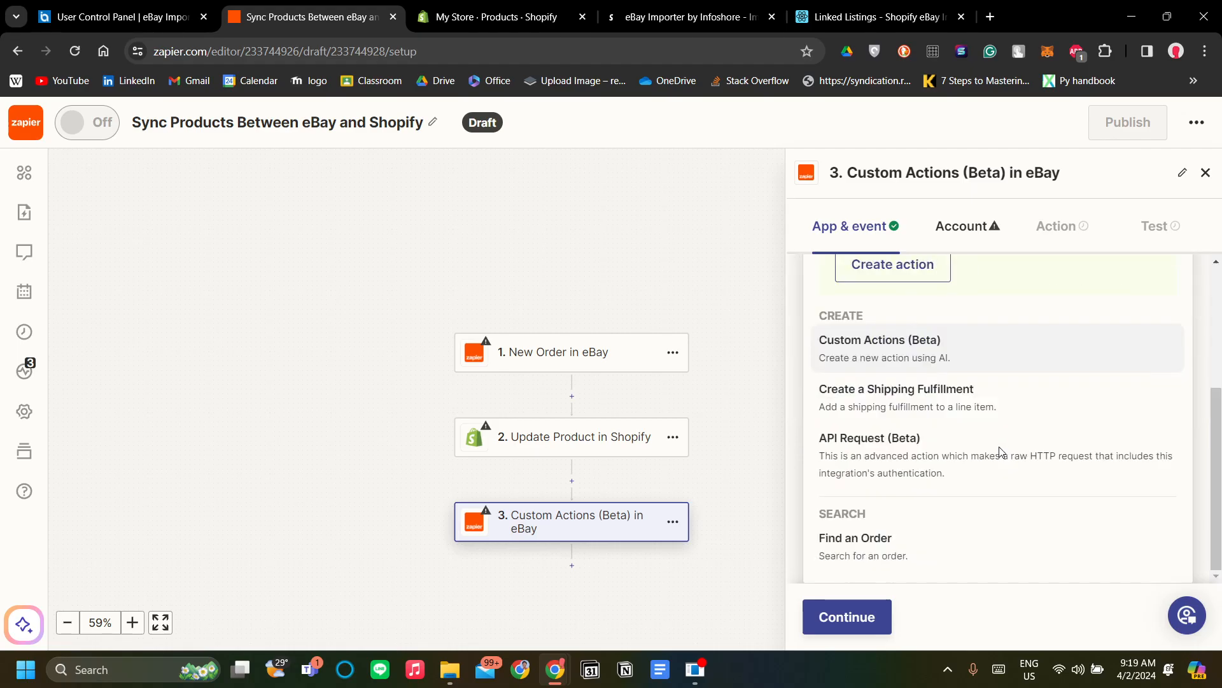
scroll(1000, 448, up, 2)
scroll(1002, 445, down, 1)
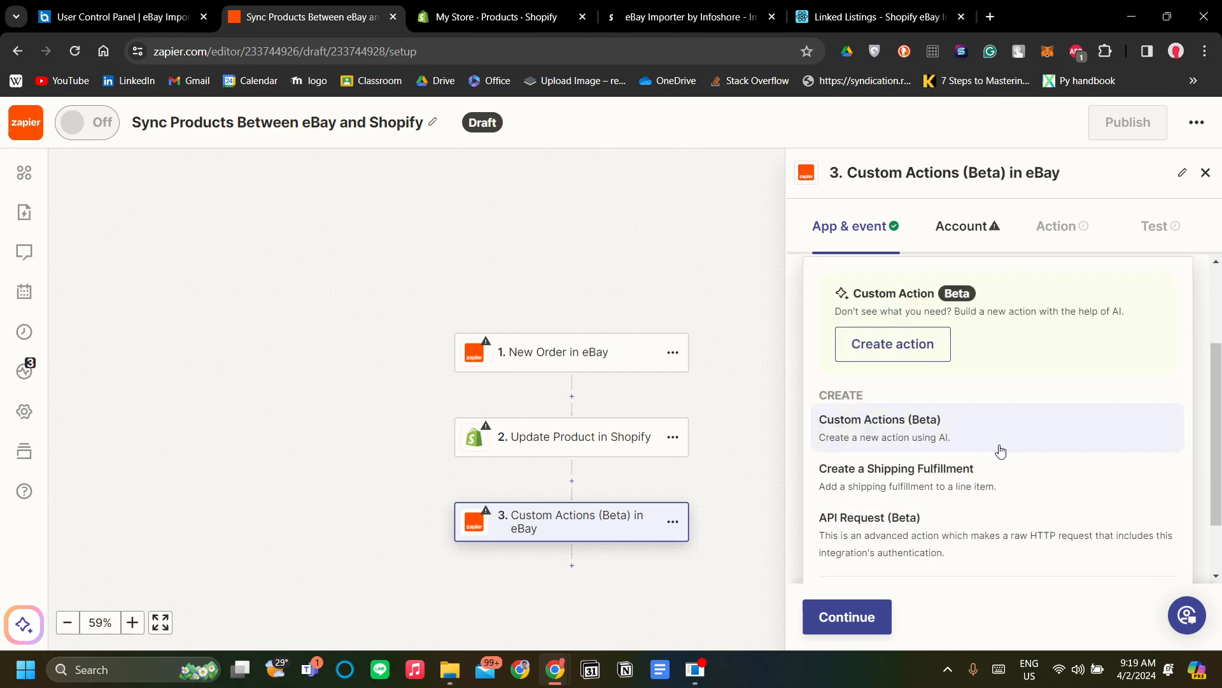
scroll(1000, 450, down, 1)
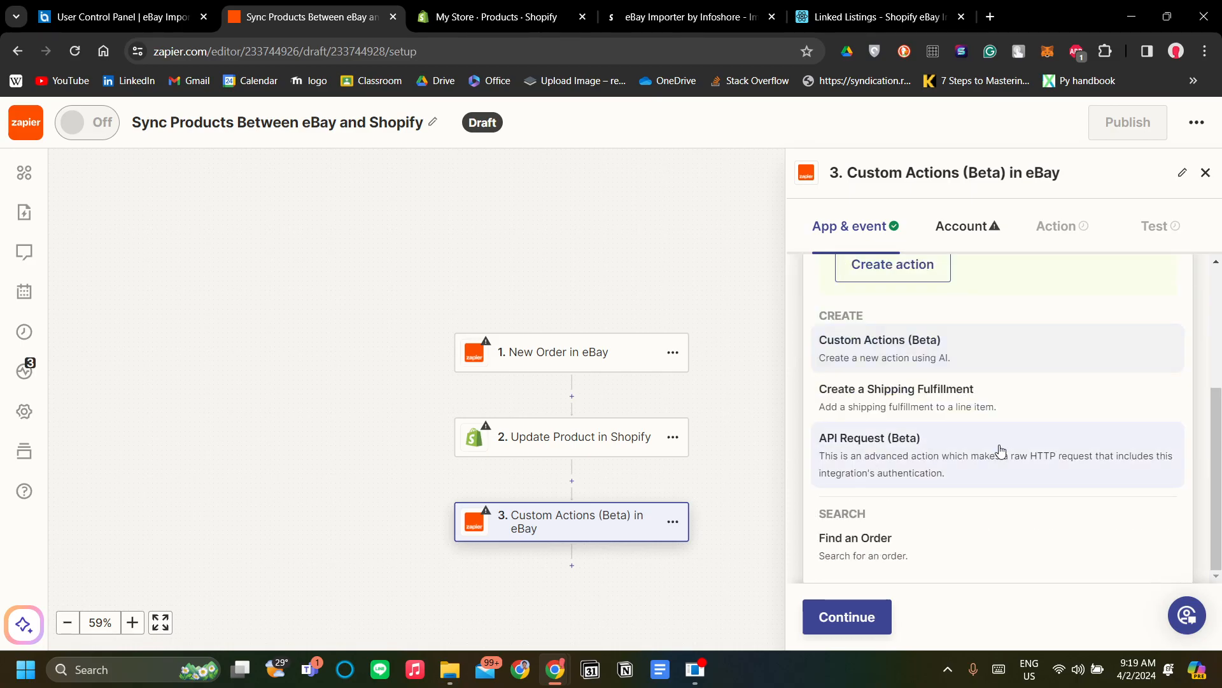
scroll(1000, 452, up, 2)
scroll(1001, 456, up, 1)
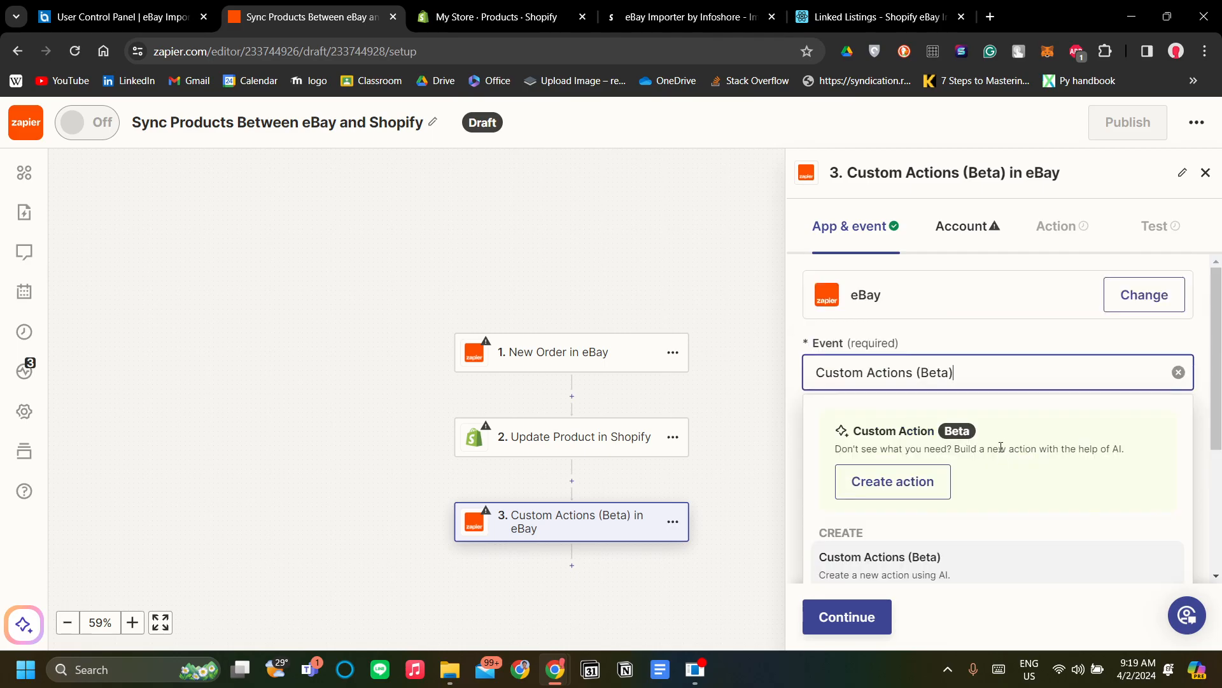
scroll(1026, 352, down, 1)
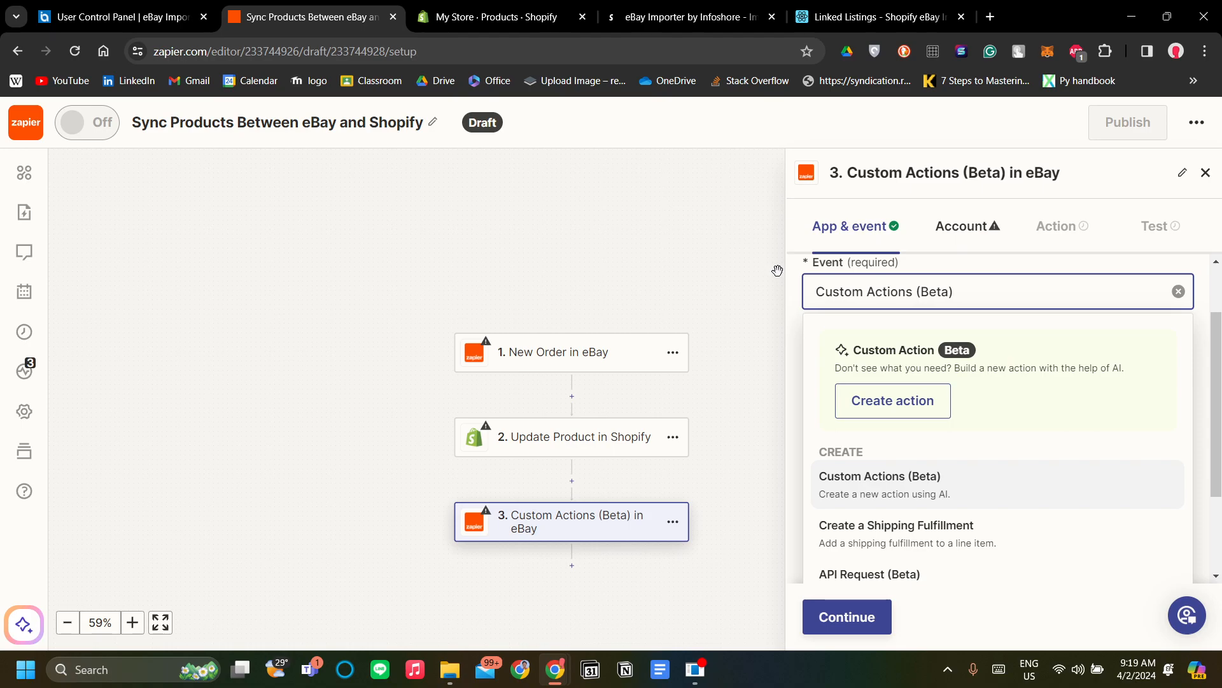
View the event options of the Shopify Update Product step and close the list without changing the event.
click(554, 436)
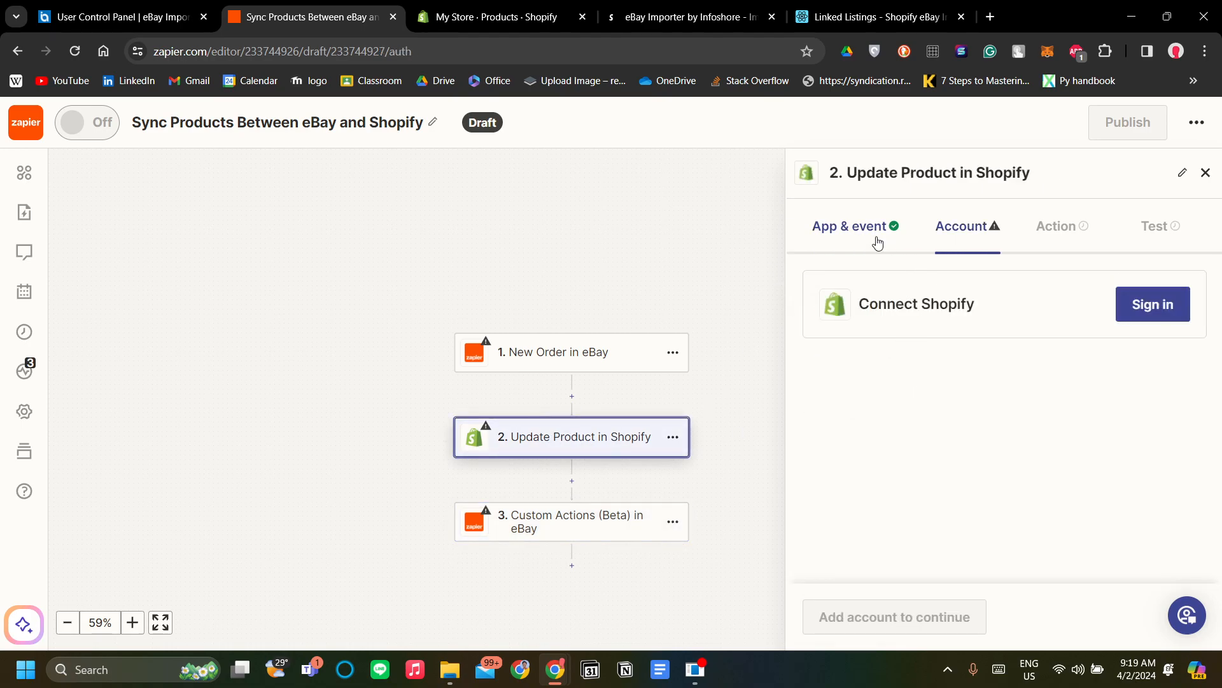
click(891, 245)
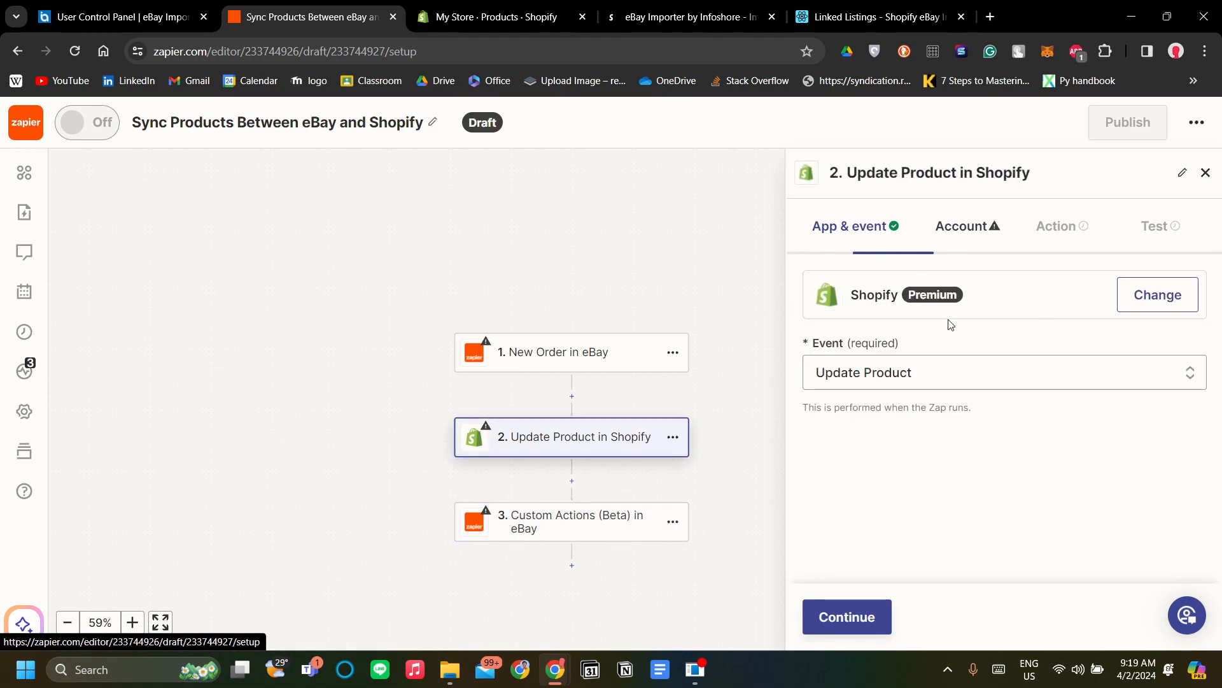
click(1000, 390)
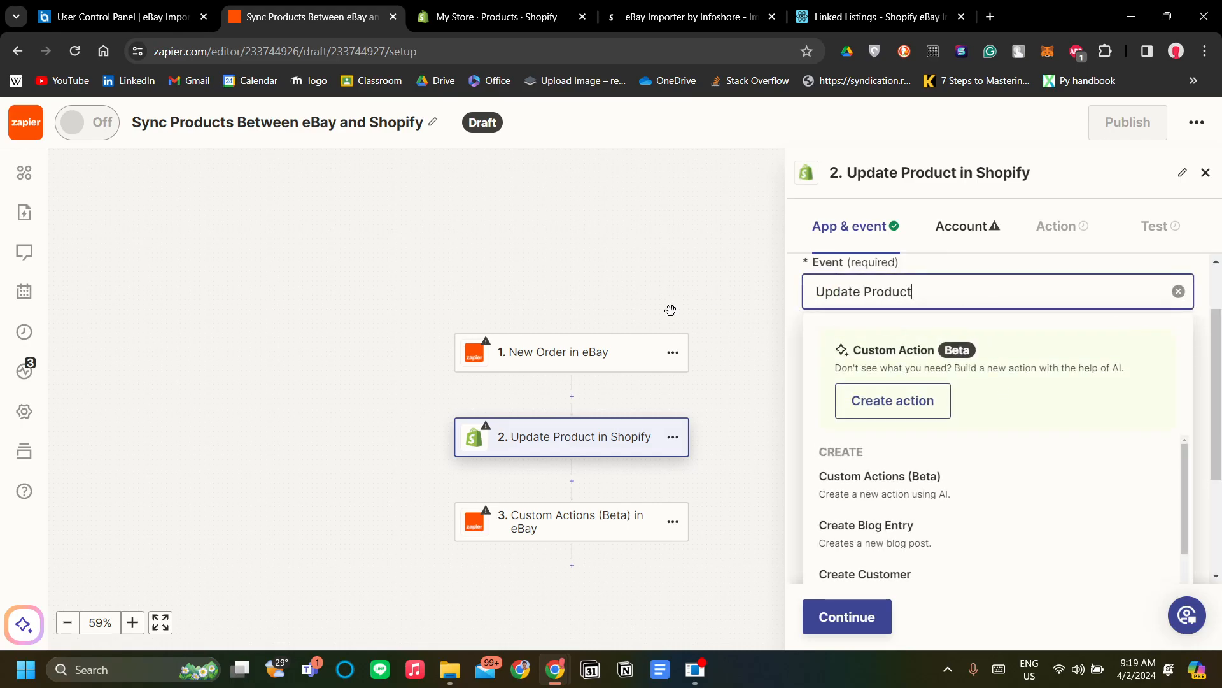
click(760, 315)
Review the account connection settings of all three Zap steps, and end on the third step's app and event settings.
click(984, 242)
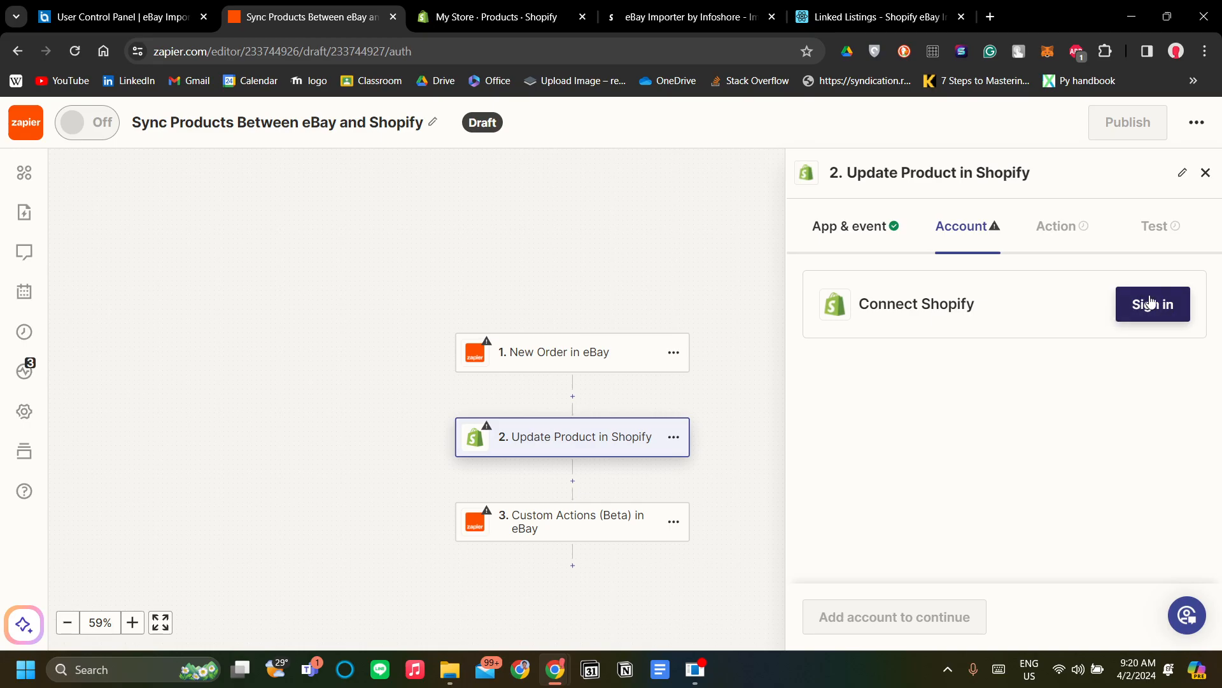
click(603, 358)
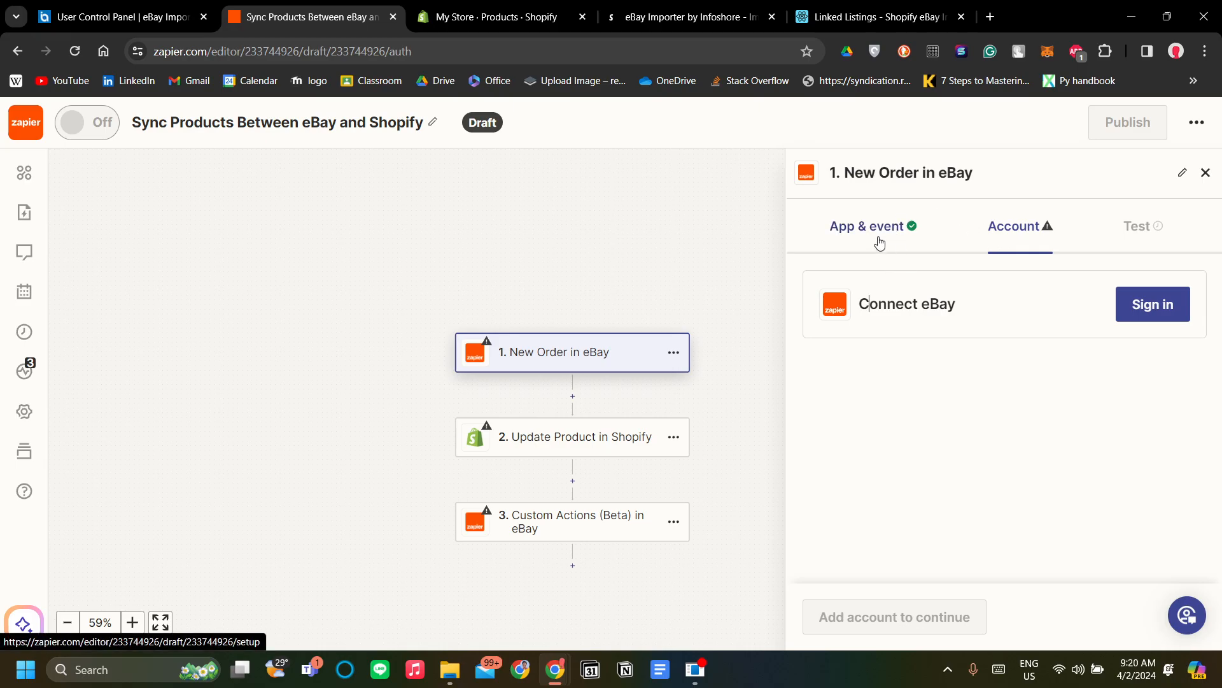
click(688, 430)
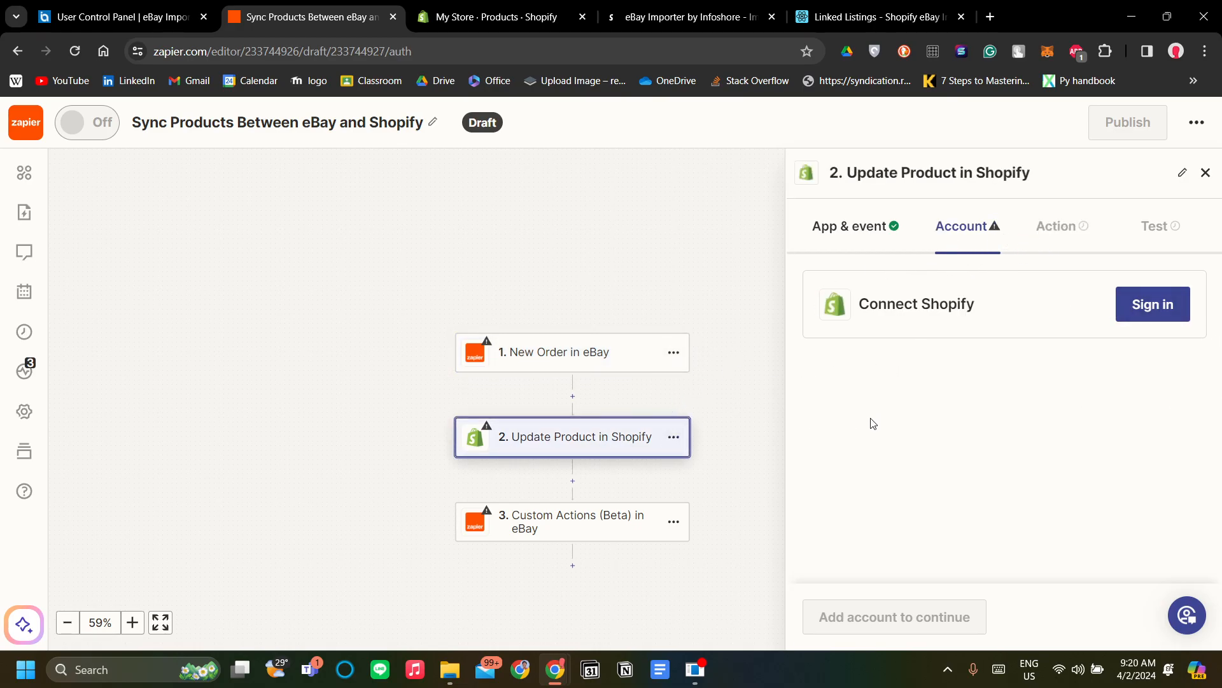
click(631, 538)
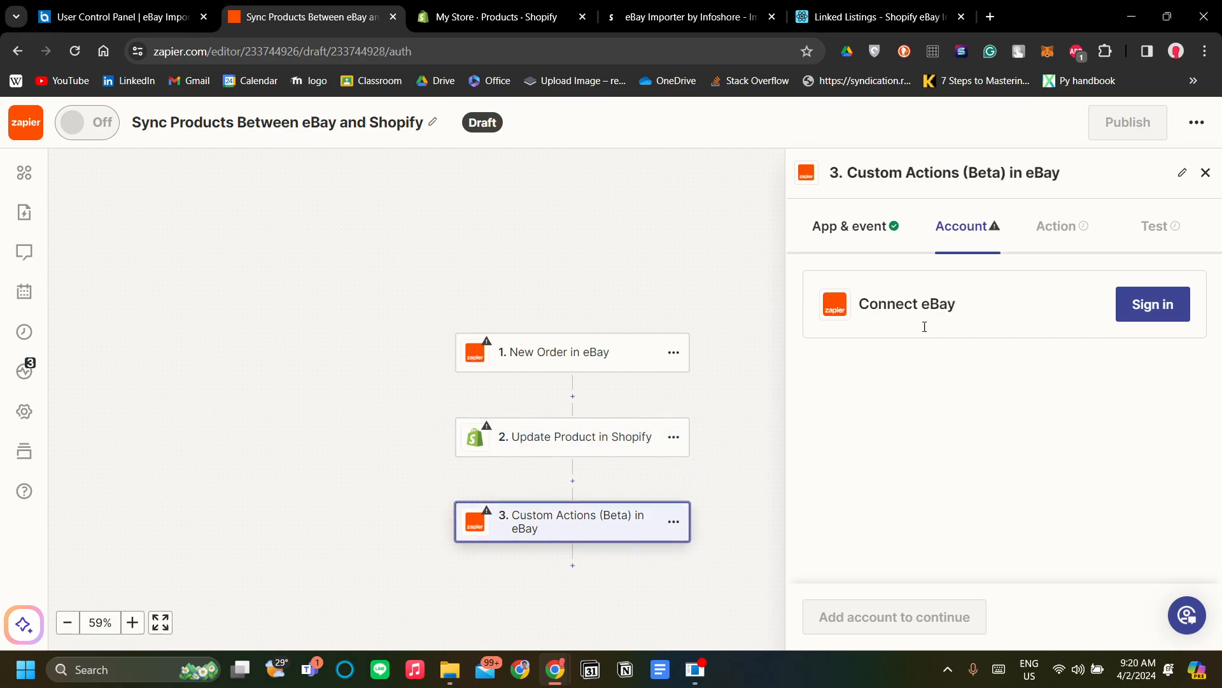
click(590, 446)
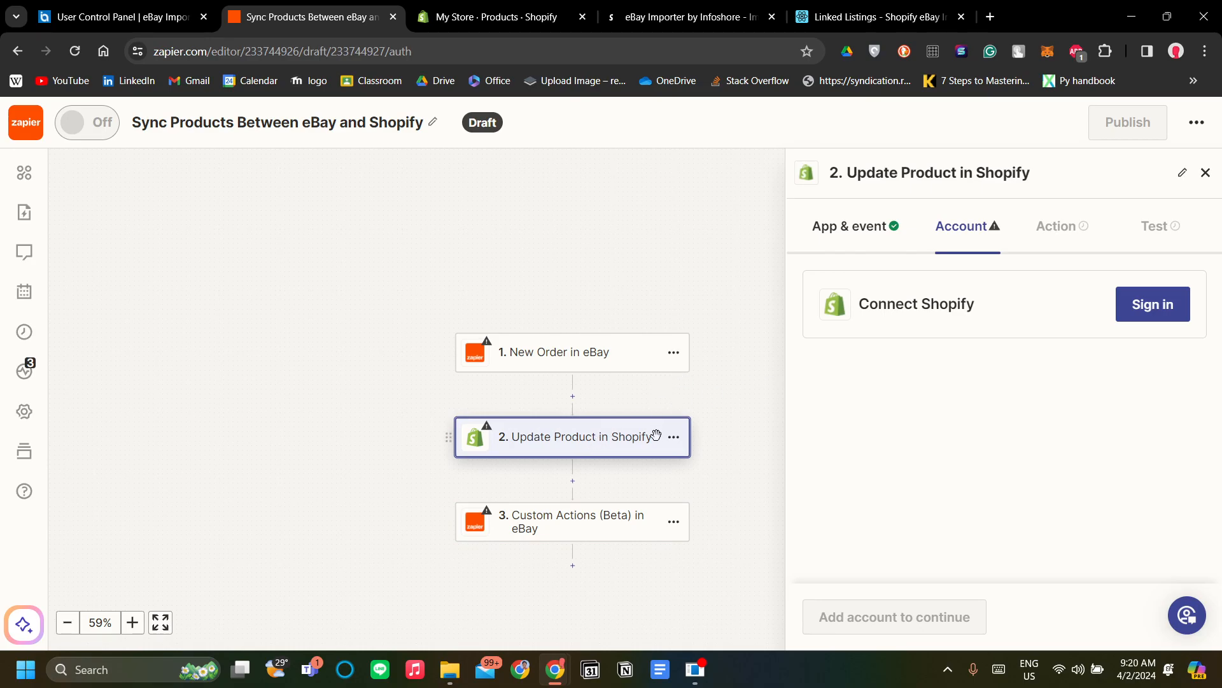
click(587, 521)
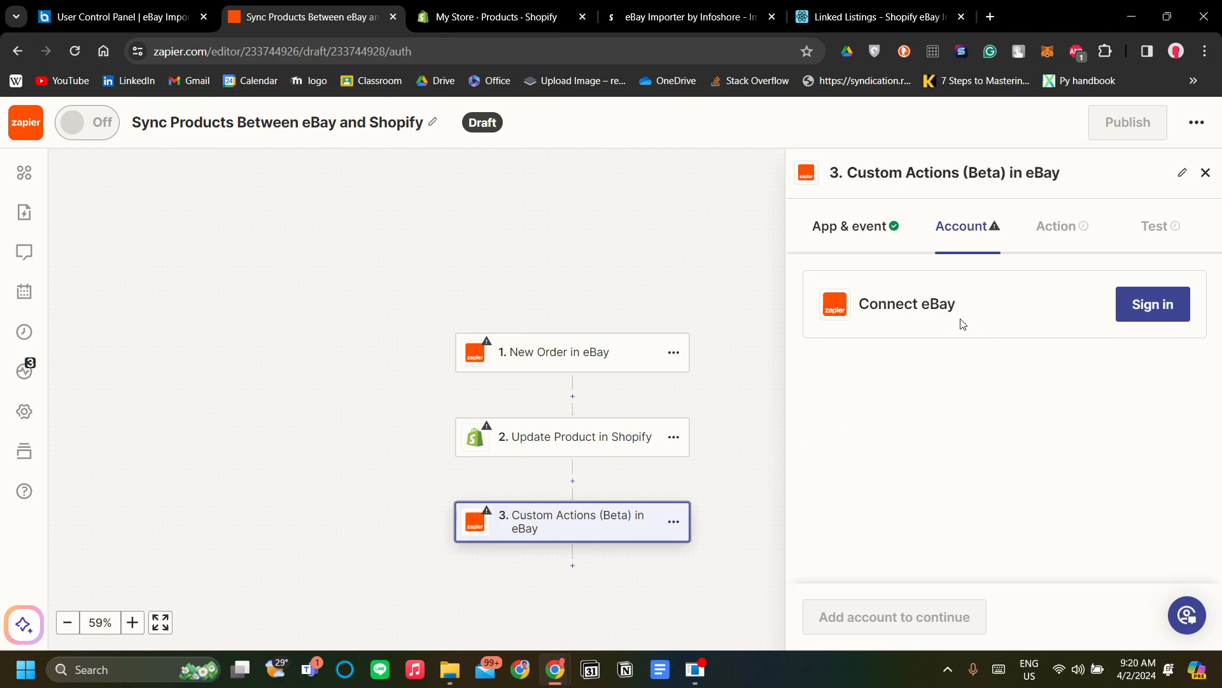
click(879, 231)
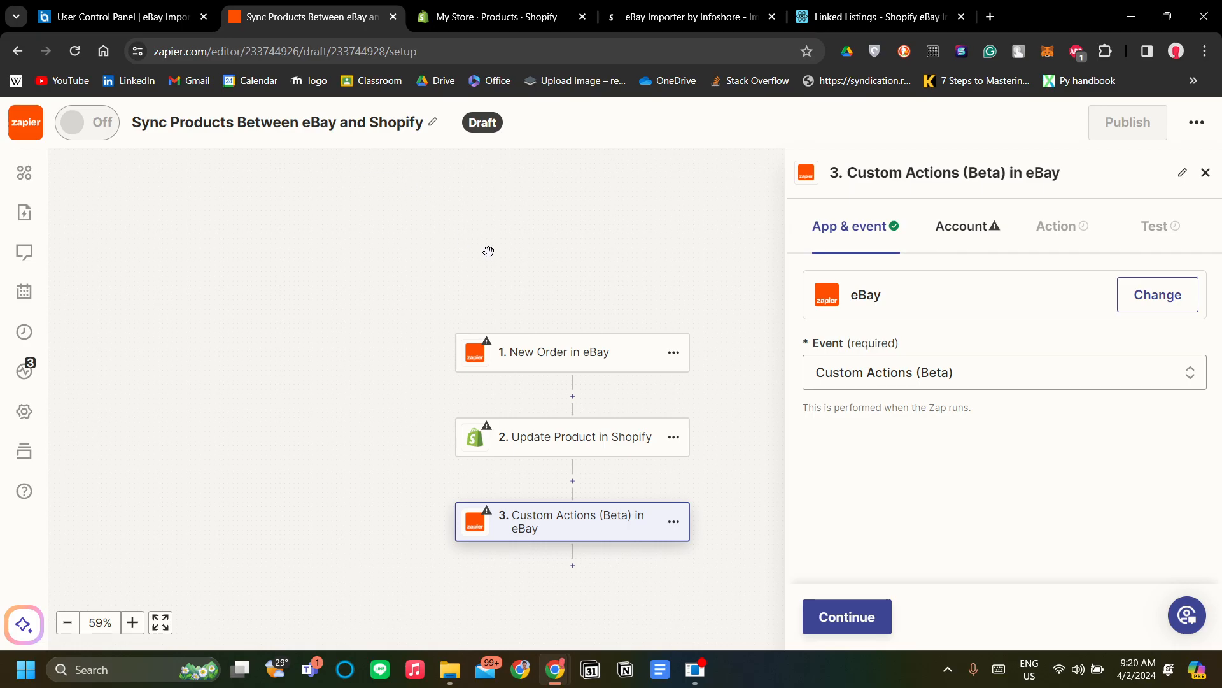
Switch from the Zap editor to the Shopify App Store and search it for "ebay".
click(413, 9)
click(324, 9)
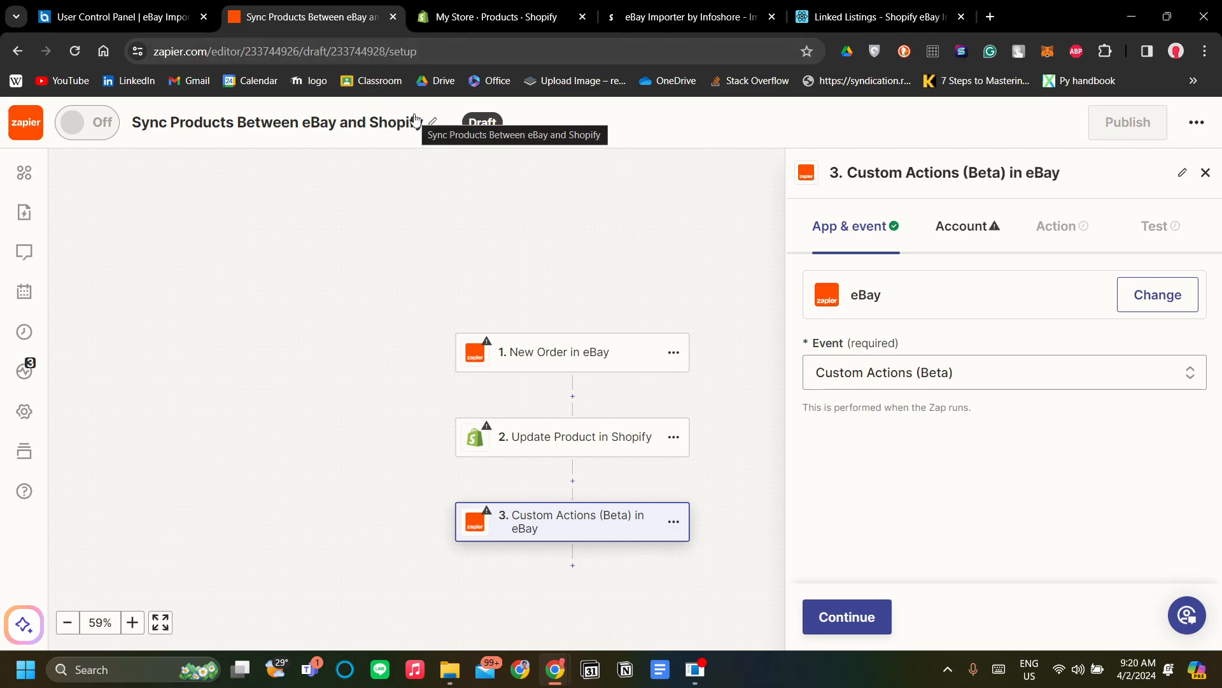
click(684, 17)
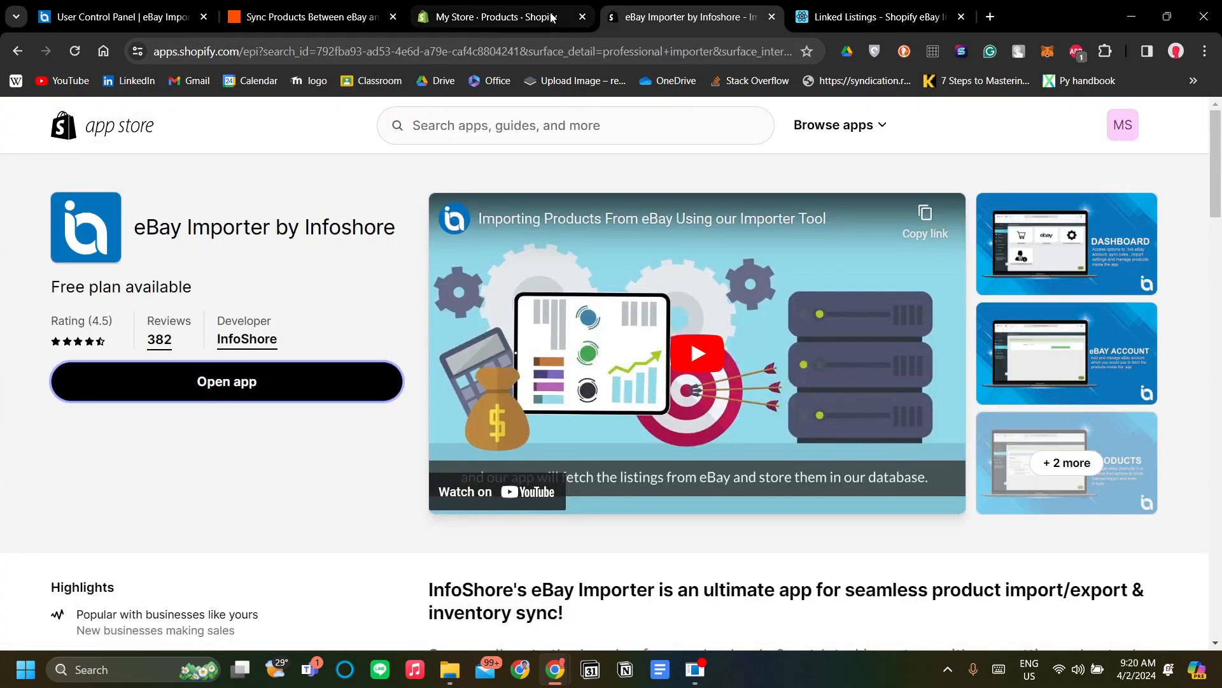
click(525, 115)
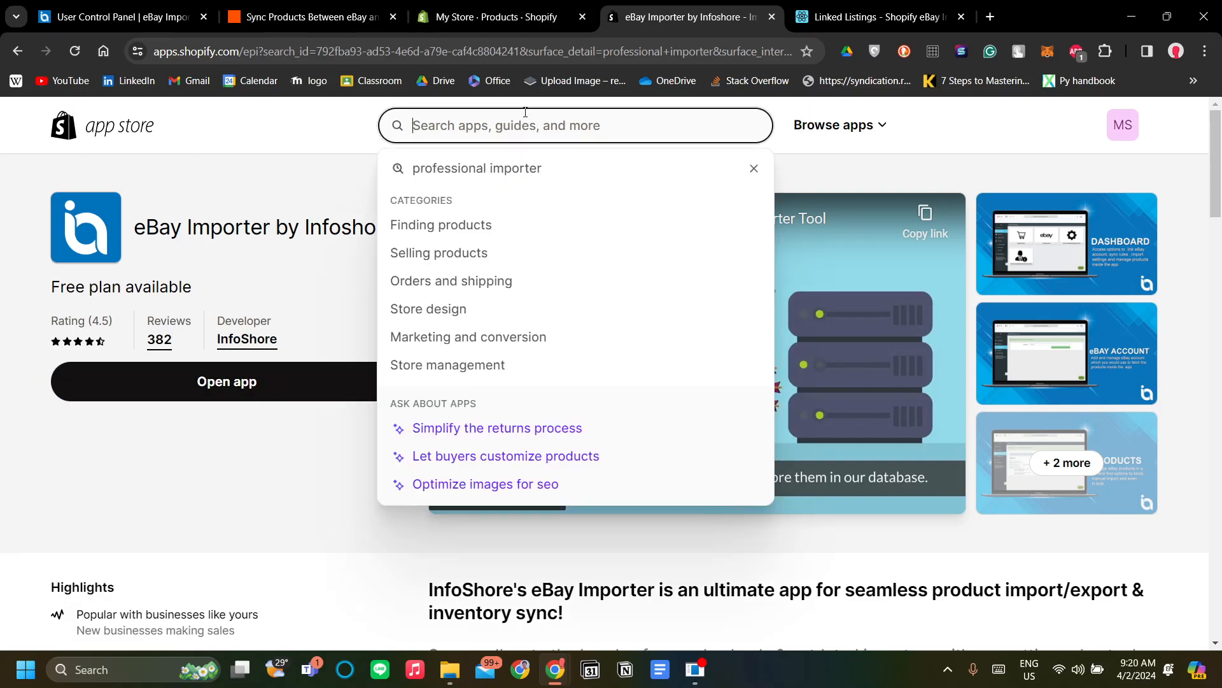
text(ebay)
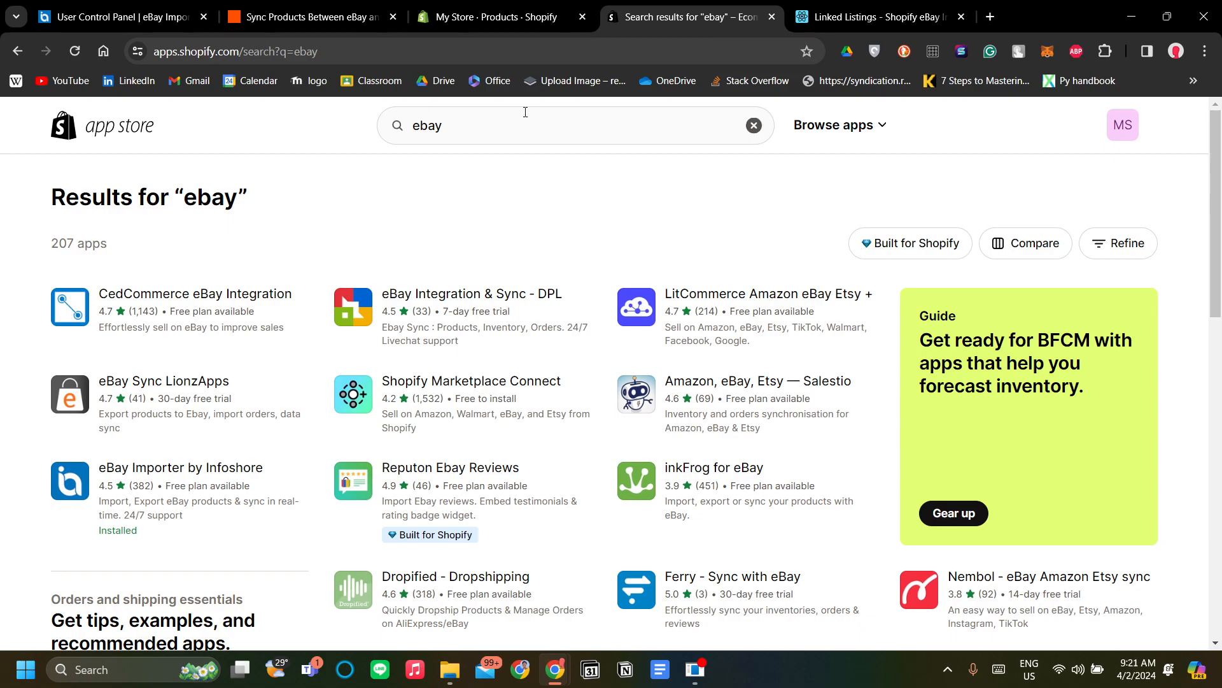
Revisit the Zap editor and the Professional Importer For eBay dashboard, ending on the Sync Products Between eBay and Shopify Zap.
click(324, 7)
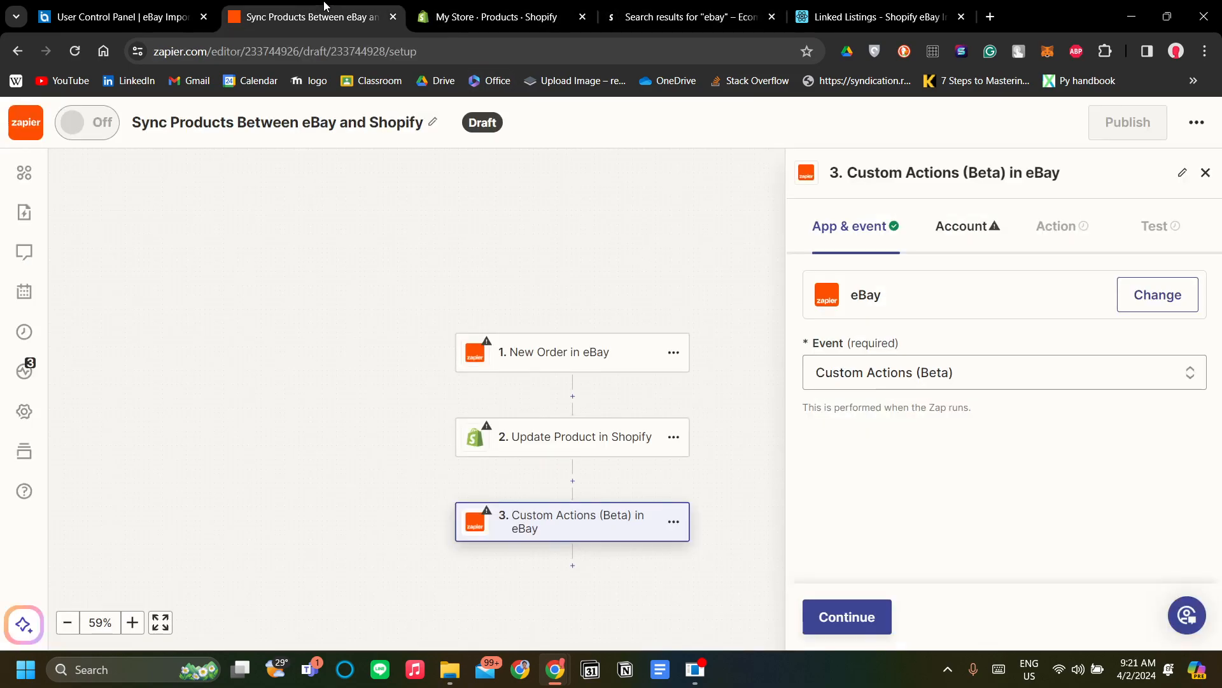
click(141, 6)
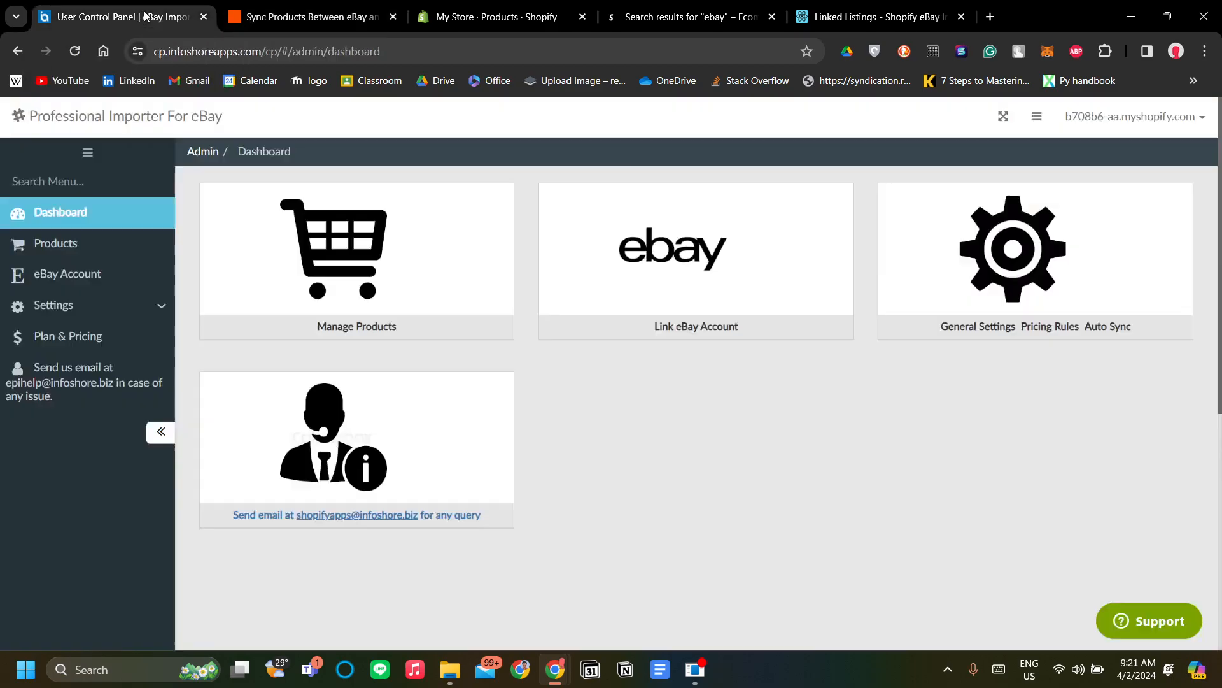
click(307, 8)
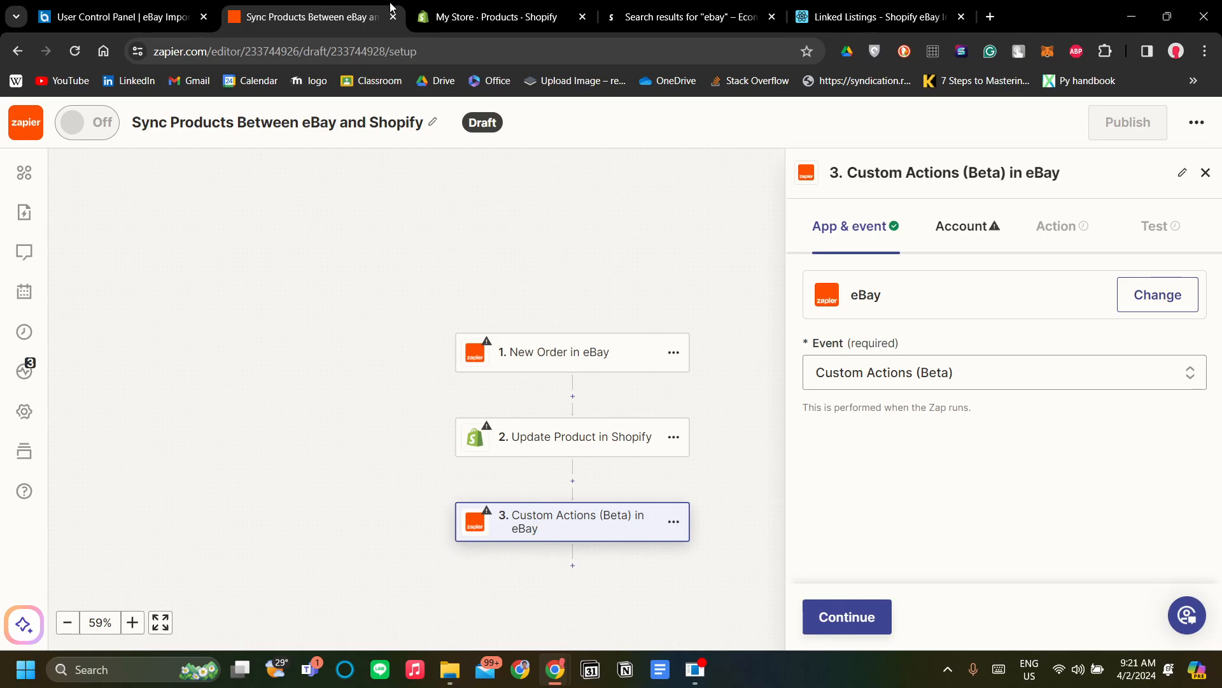